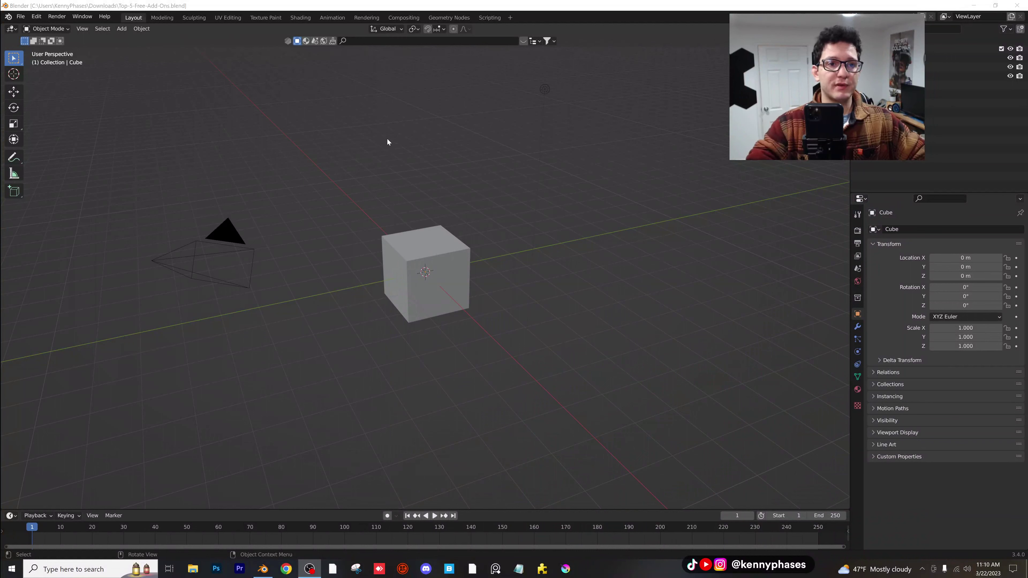
- Delete the light from the default scene
{"action": "left_click", "coordinate": [388, 196]}
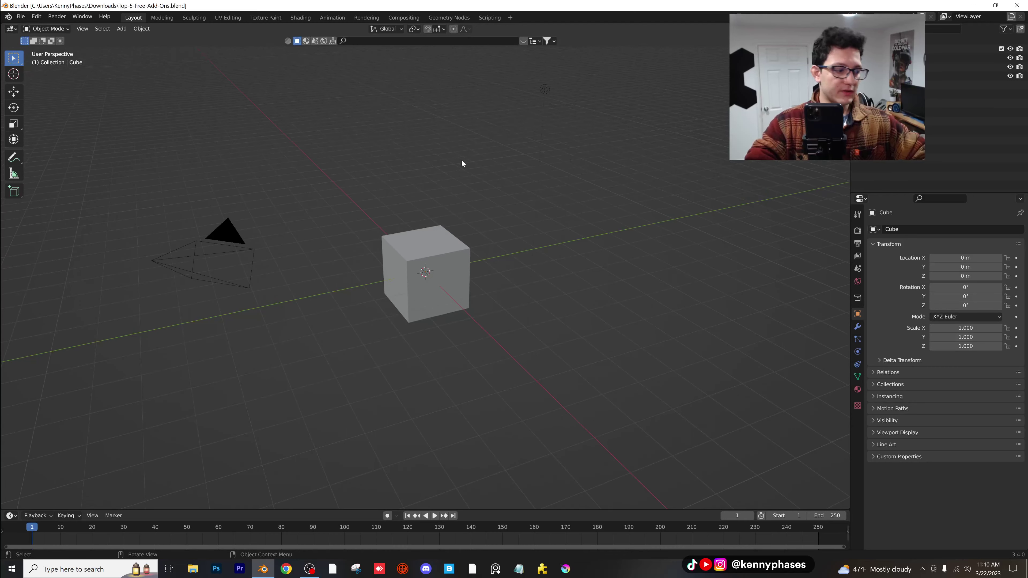
{"action": "middle_click_drag", "start_coordinate": [460, 159], "coordinate": [450, 172]}
{"action": "left_click", "coordinate": [534, 108]}
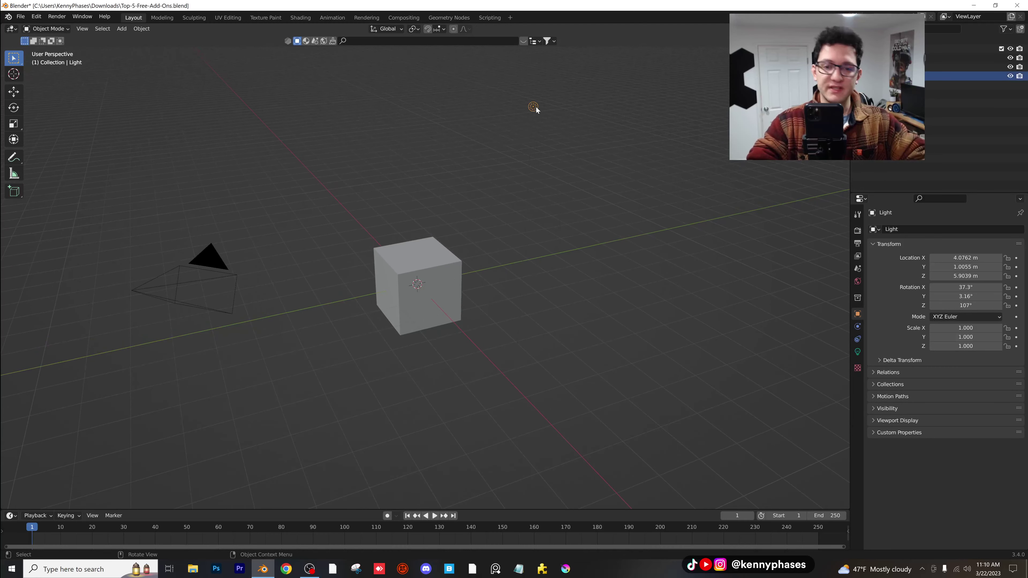
{"action": "key", "text": "x"}
{"action": "left_click", "coordinate": [535, 107]}
- Search the add-on preferences for "bool" and view the Bool Tool add-on's details
{"action": "left_click", "coordinate": [37, 17]}
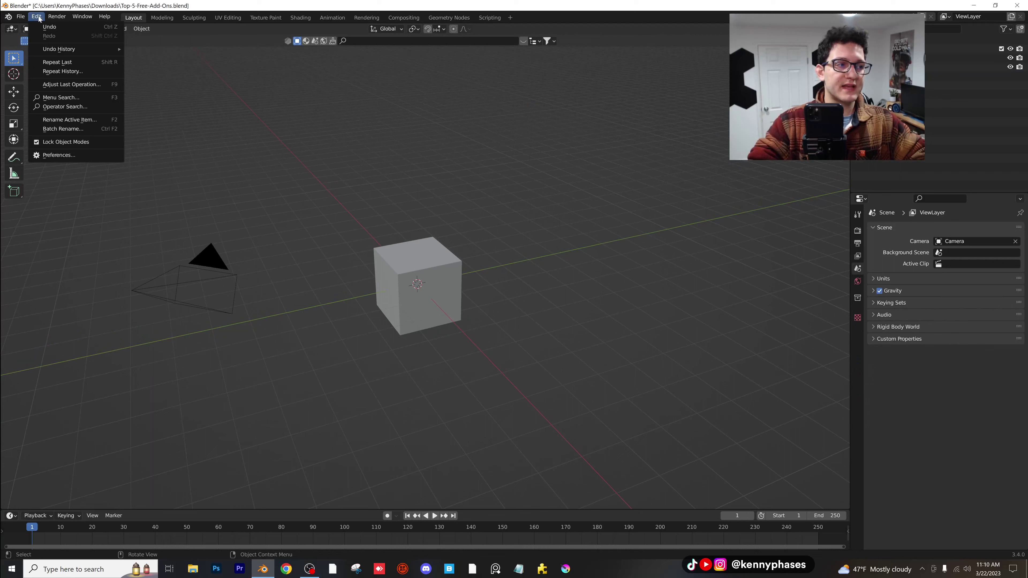
{"action": "left_click", "coordinate": [78, 158]}
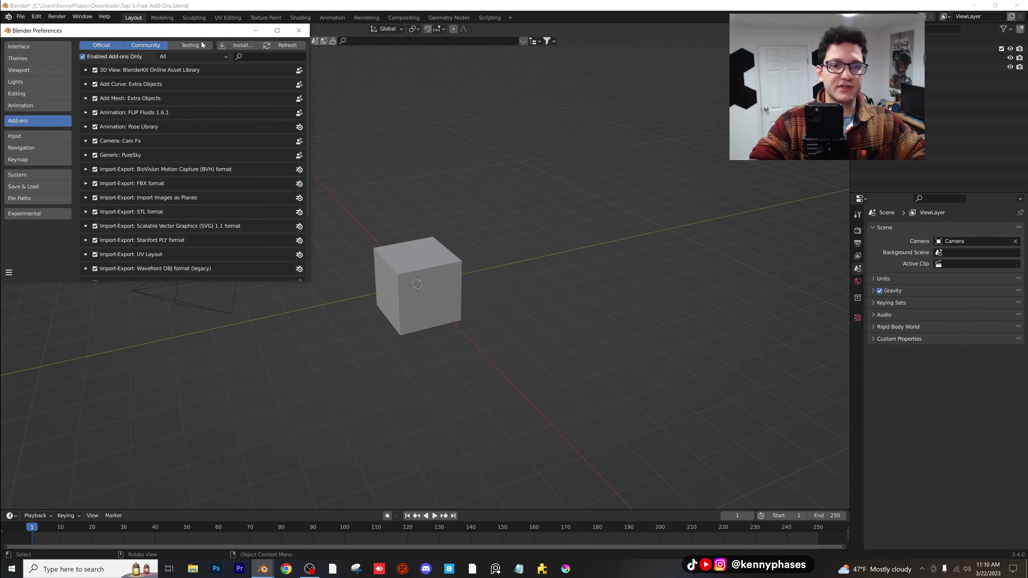
{"action": "left_click_drag", "start_coordinate": [319, 101], "coordinate": [378, 125]}
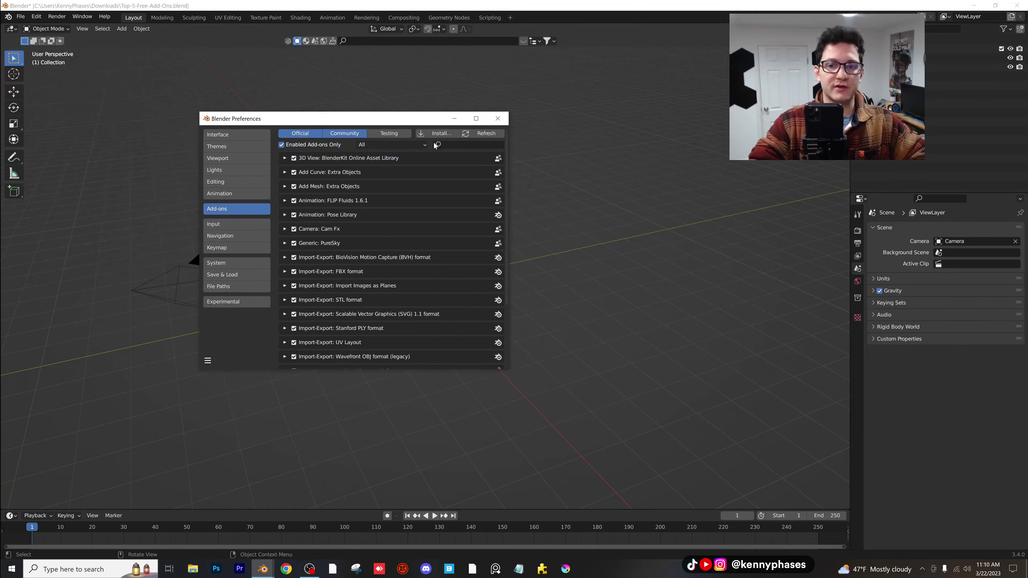
{"action": "left_click", "coordinate": [441, 144]}
{"action": "type", "text": "bool"}
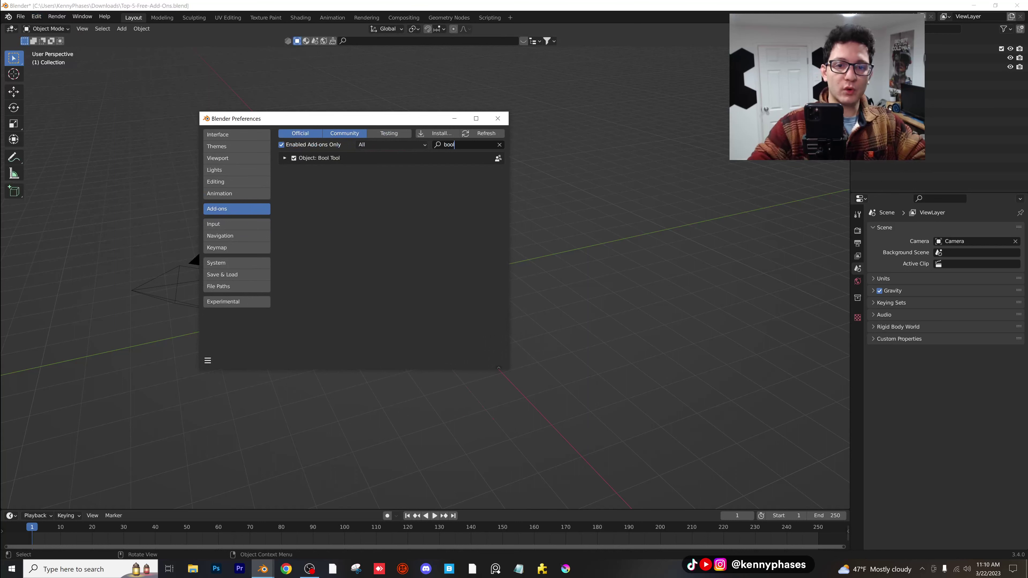
{"action": "left_click", "coordinate": [285, 159]}
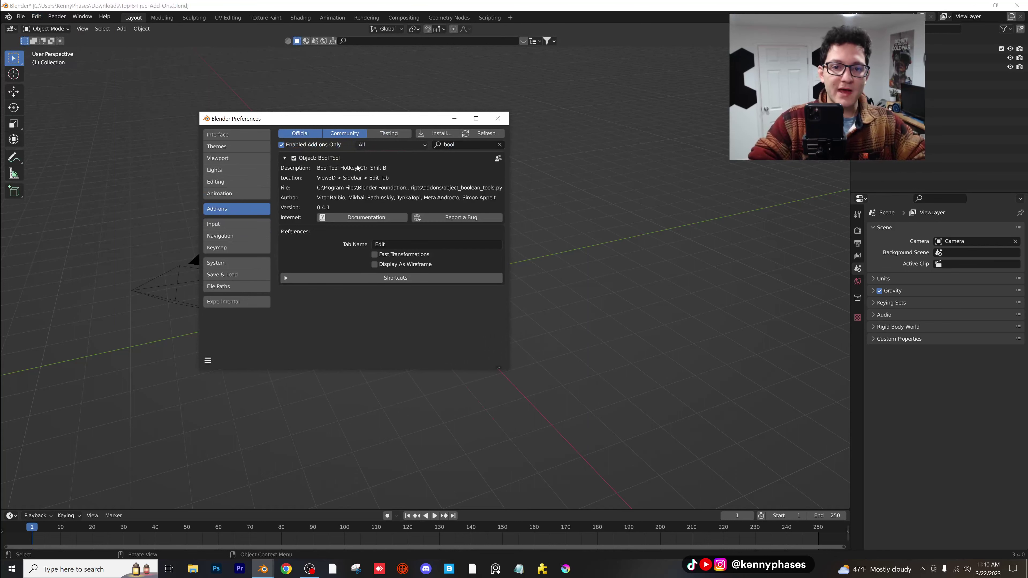
{"action": "left_click", "coordinate": [498, 119]}
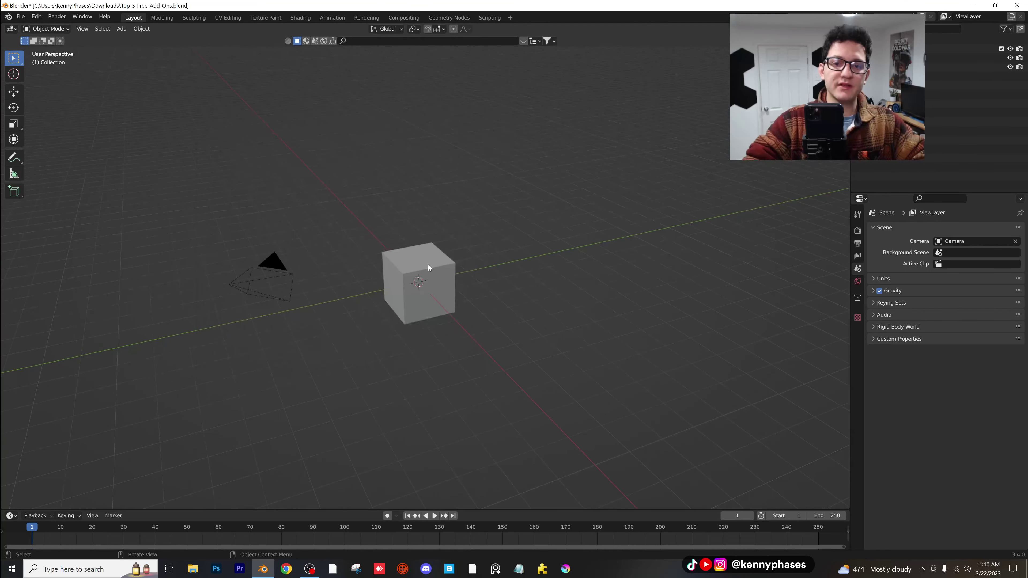
- Duplicate the cube and place the copy so it overlaps an upper corner of the original
{"action": "left_click", "coordinate": [441, 268]}
{"action": "key", "text": "shift+d"}
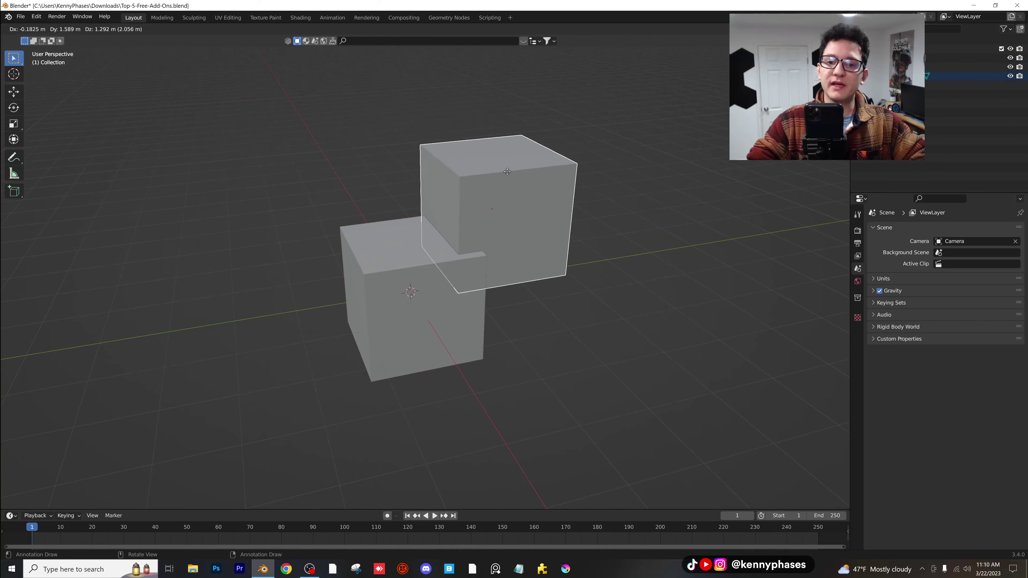
{"action": "left_click", "coordinate": [483, 169]}
- Add a Boolean Difference modifier to the original cube with the duplicate cube as its object
{"action": "middle_click_drag", "start_coordinate": [472, 259], "coordinate": [380, 252]}
{"action": "left_click", "coordinate": [430, 270]}
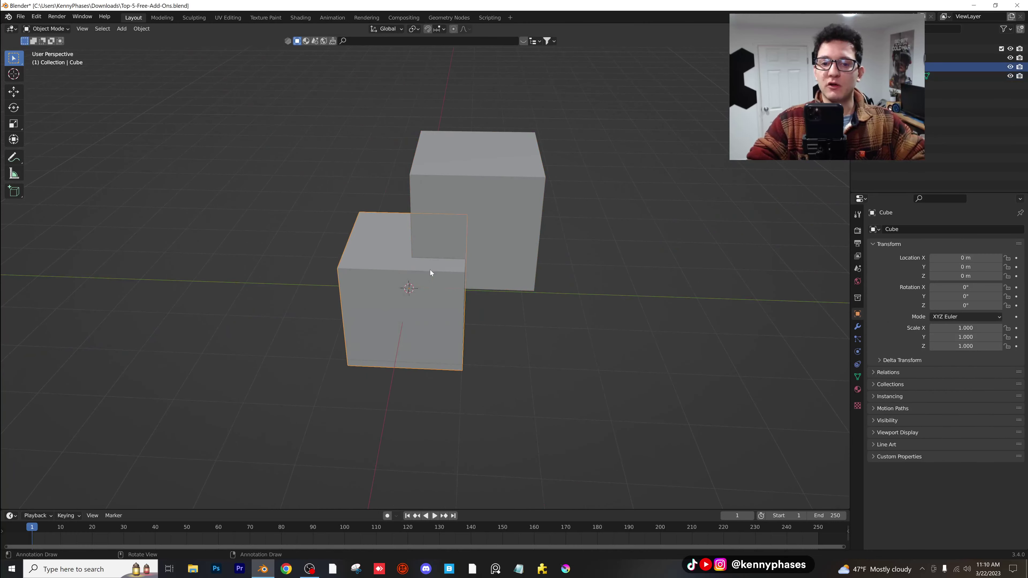
{"action": "left_click", "coordinate": [857, 326]}
{"action": "left_click", "coordinate": [902, 231]}
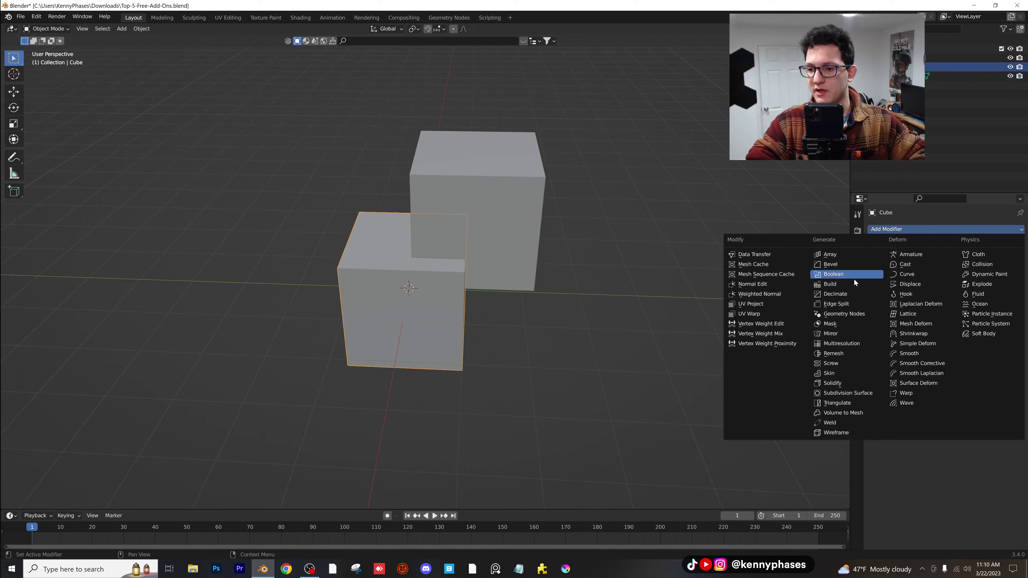
{"action": "left_click", "coordinate": [834, 274]}
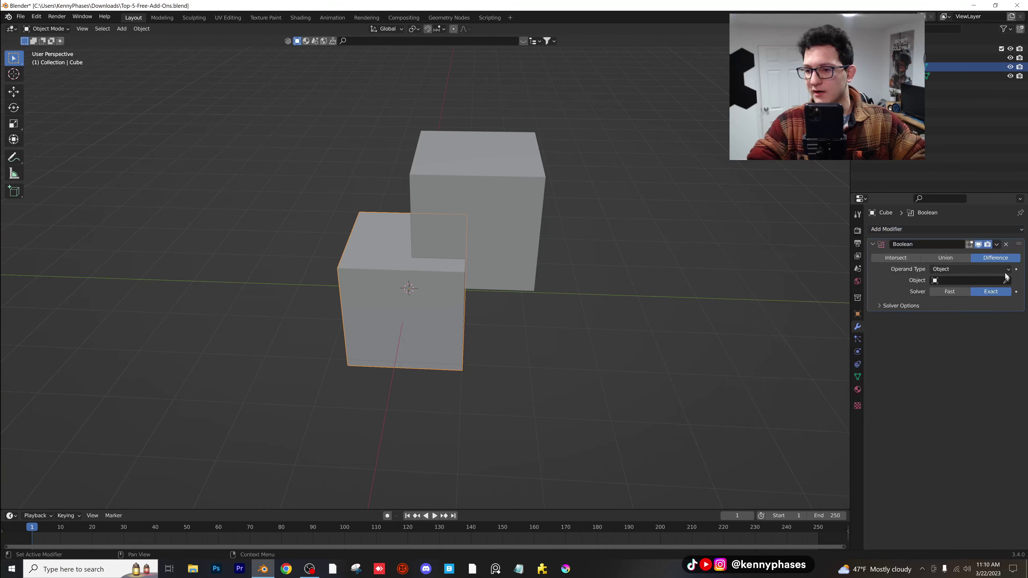
{"action": "left_click", "coordinate": [1006, 280]}
{"action": "left_click", "coordinate": [486, 151]}
- Hide the duplicate cube in the viewport to expose the cut in the original cube
{"action": "middle_click_drag", "start_coordinate": [522, 203], "coordinate": [477, 194]}
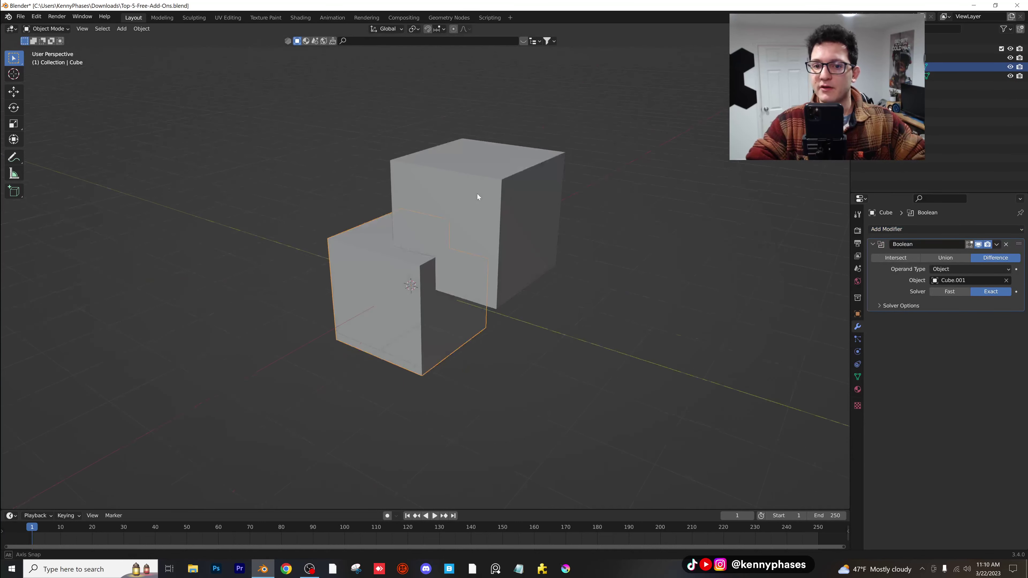
{"action": "left_click", "coordinate": [508, 187]}
{"action": "left_click", "coordinate": [1010, 76]}
{"action": "middle_click_drag", "start_coordinate": [409, 263], "coordinate": [468, 275]}
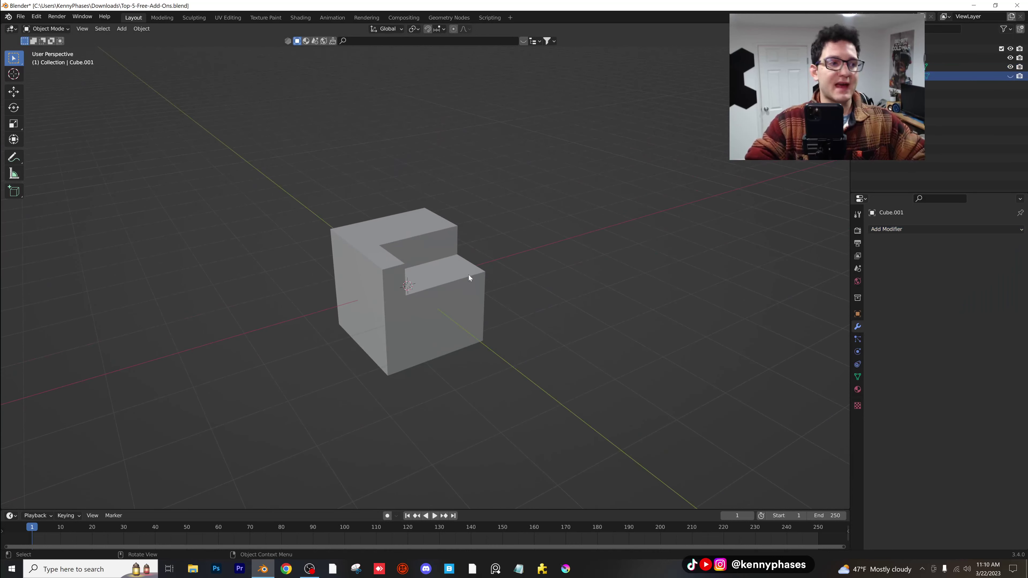
- Undo the hiding and the Boolean object choice, and remove the Boolean modifier from the original cube
{"action": "key", "text": "ctrl+z"}
{"action": "key", "text": "ctrl+z"}
{"action": "key", "text": "ctrl+z"}
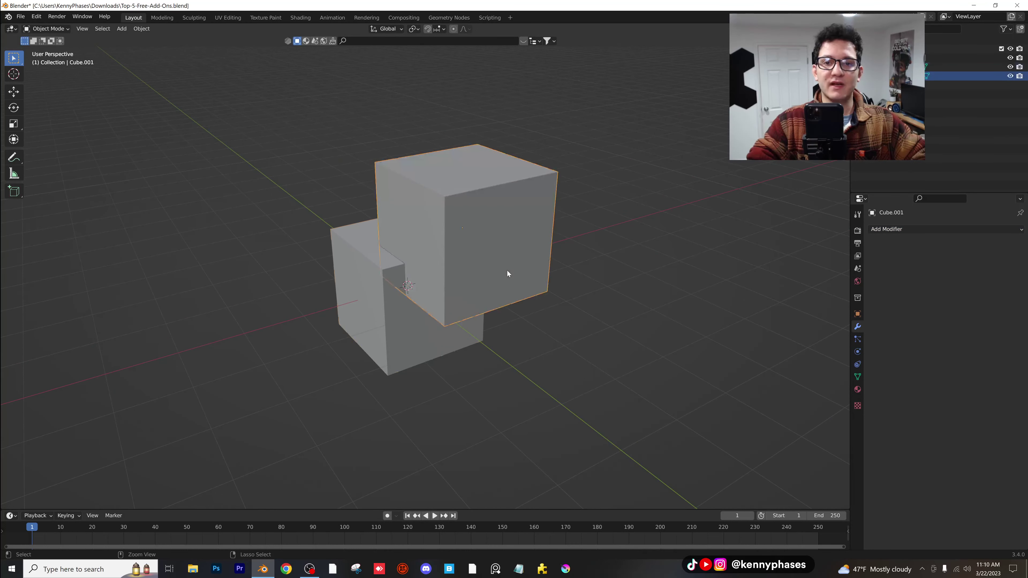
{"action": "left_click", "coordinate": [613, 300]}
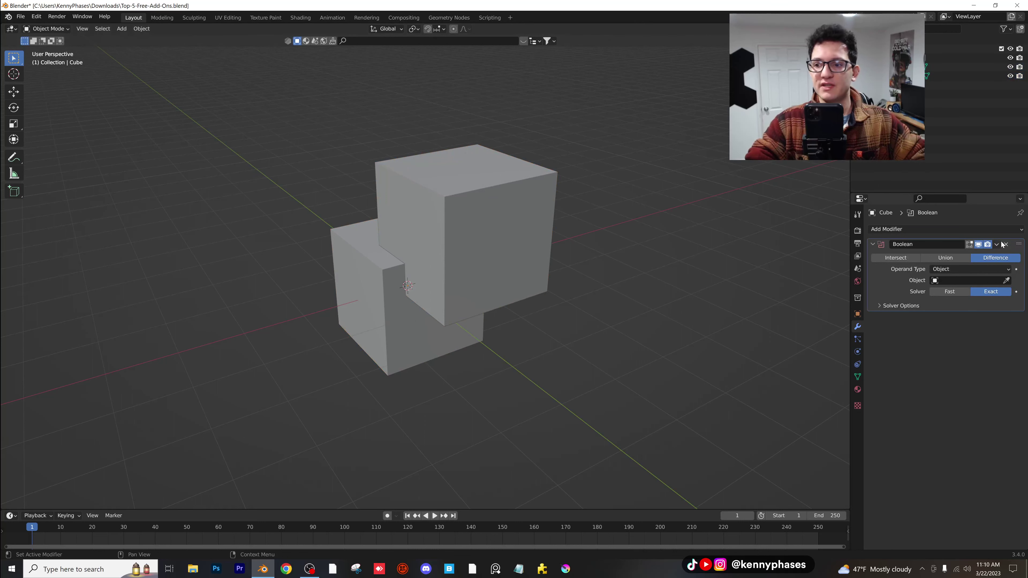
{"action": "left_click", "coordinate": [1007, 245]}
- Cut the duplicate cube out of the original cube with Bool Tool's Brush Boolean Difference
{"action": "mouse_move", "coordinate": [453, 243]}
{"action": "middle_mouse_down"}
{"action": "mouse_move", "coordinate": [494, 244]}
{"action": "mouse_move", "coordinate": [494, 232]}
{"action": "mouse_move", "coordinate": [543, 245]}
{"action": "mouse_move", "coordinate": [455, 260]}
{"action": "middle_mouse_up"}
{"action": "left_click", "coordinate": [492, 221]}
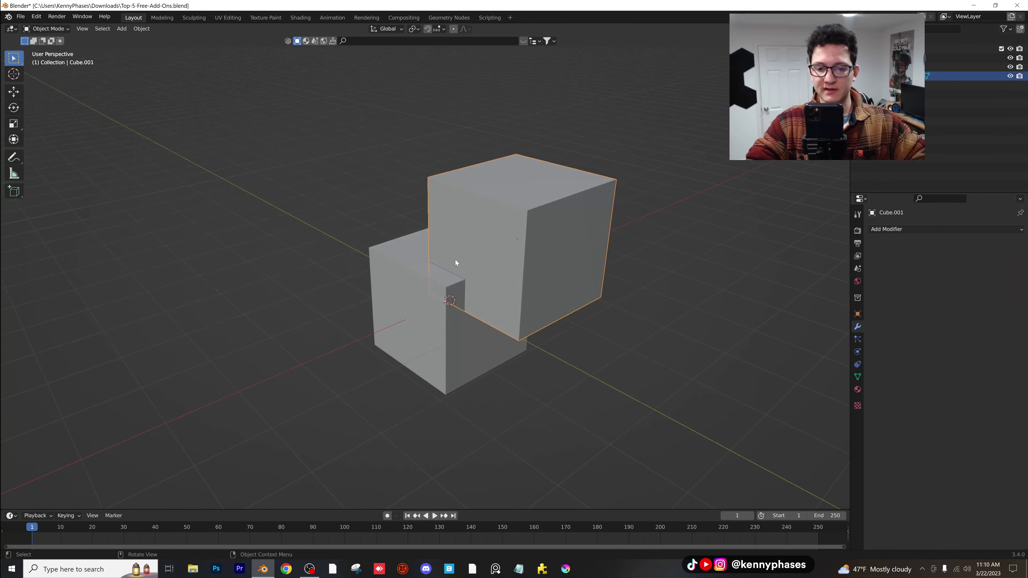
{"action": "left_click", "coordinate": [396, 272]}
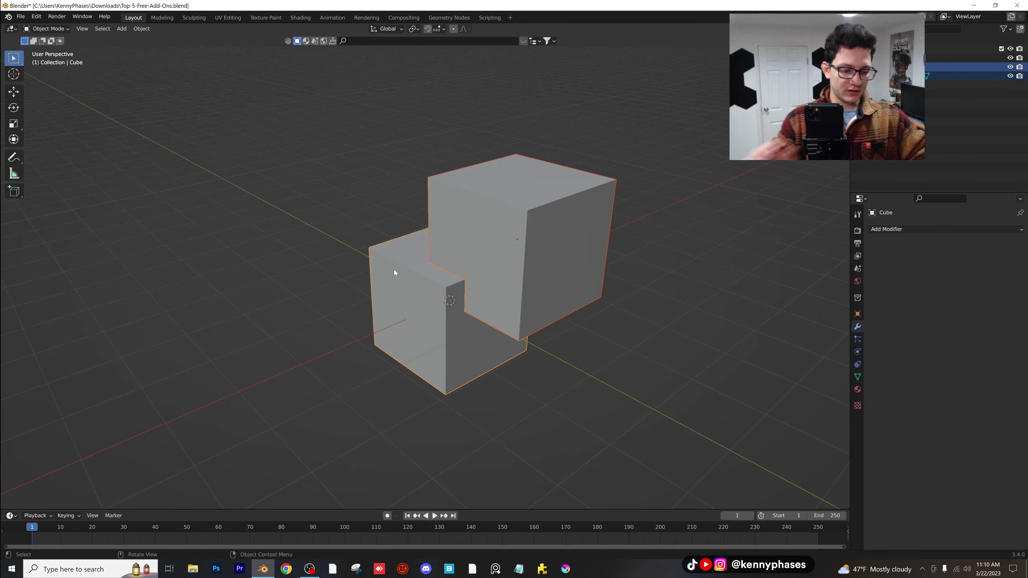
{"action": "key", "text": "ctrl+shift+b"}
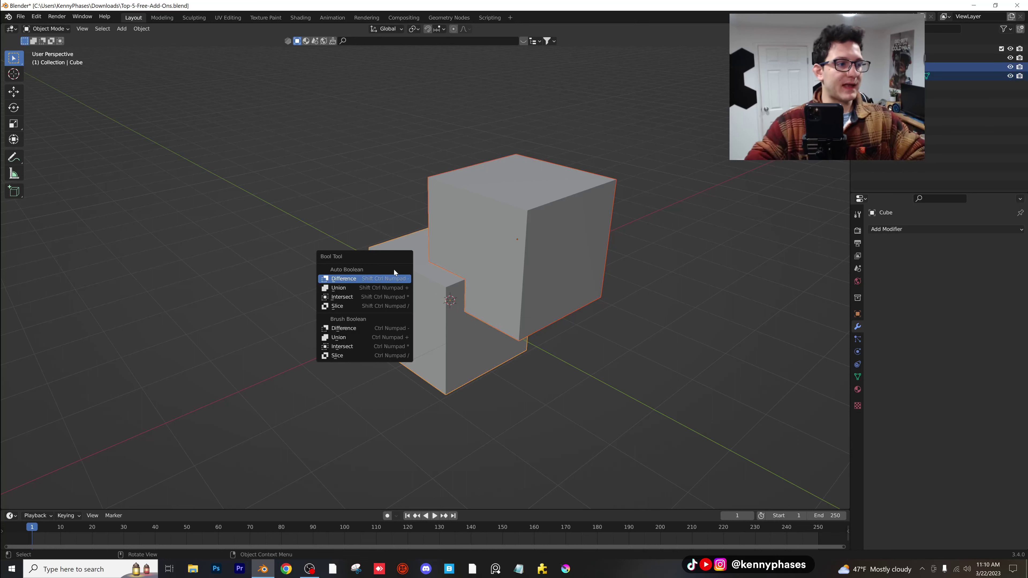
{"action": "left_click", "coordinate": [354, 330]}
{"action": "mouse_move", "coordinate": [353, 330]}
{"action": "middle_mouse_down"}
{"action": "mouse_move", "coordinate": [532, 263]}
{"action": "mouse_move", "coordinate": [516, 267]}
{"action": "mouse_move", "coordinate": [488, 243]}
{"action": "mouse_move", "coordinate": [447, 248]}
{"action": "middle_mouse_up"}
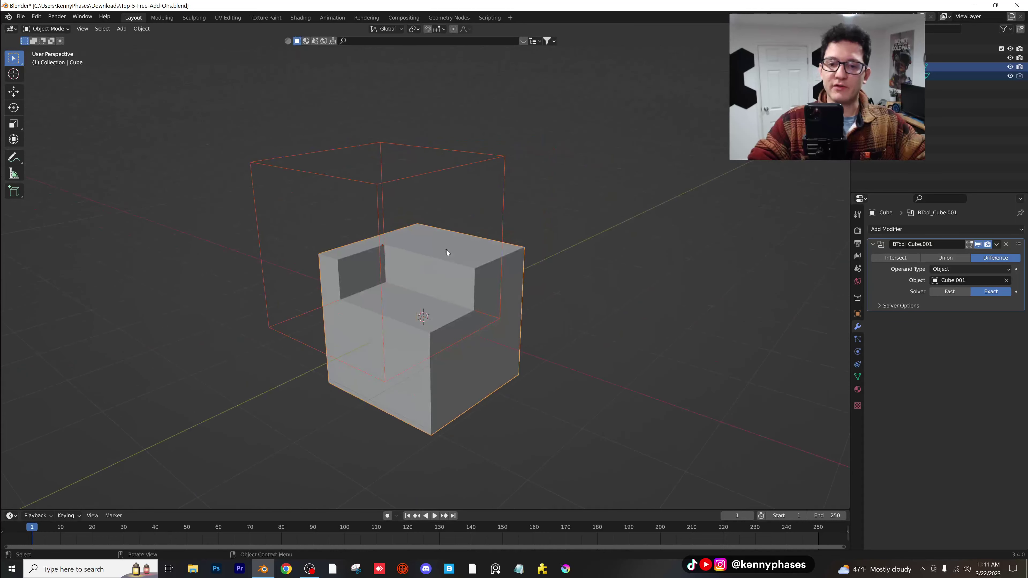
- Move the wireframe cutter cube across the original cube to reposition the notch
{"action": "middle_click_drag", "start_coordinate": [577, 236], "coordinate": [486, 170]}
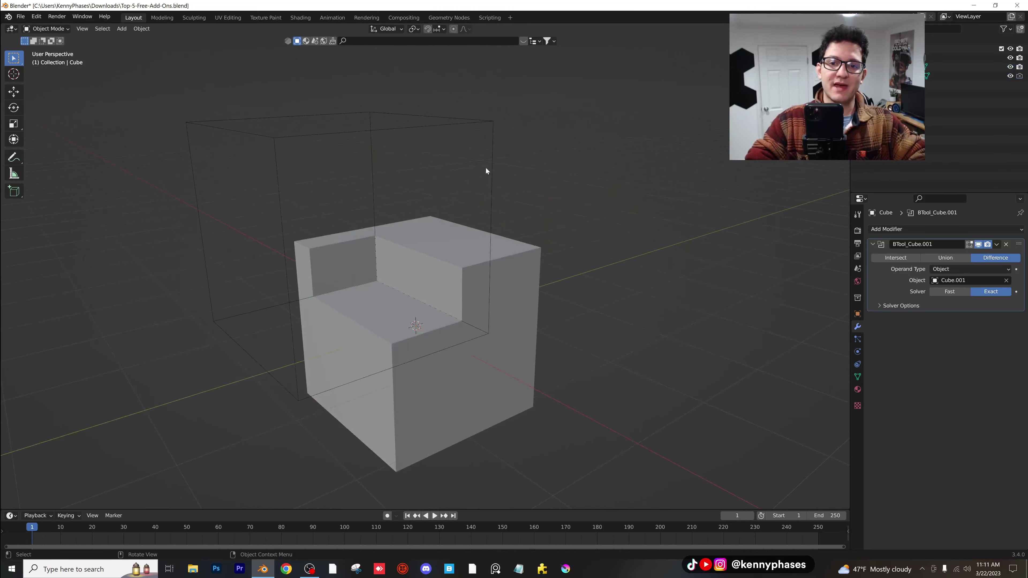
{"action": "left_click", "coordinate": [471, 119]}
{"action": "key", "text": "g"}
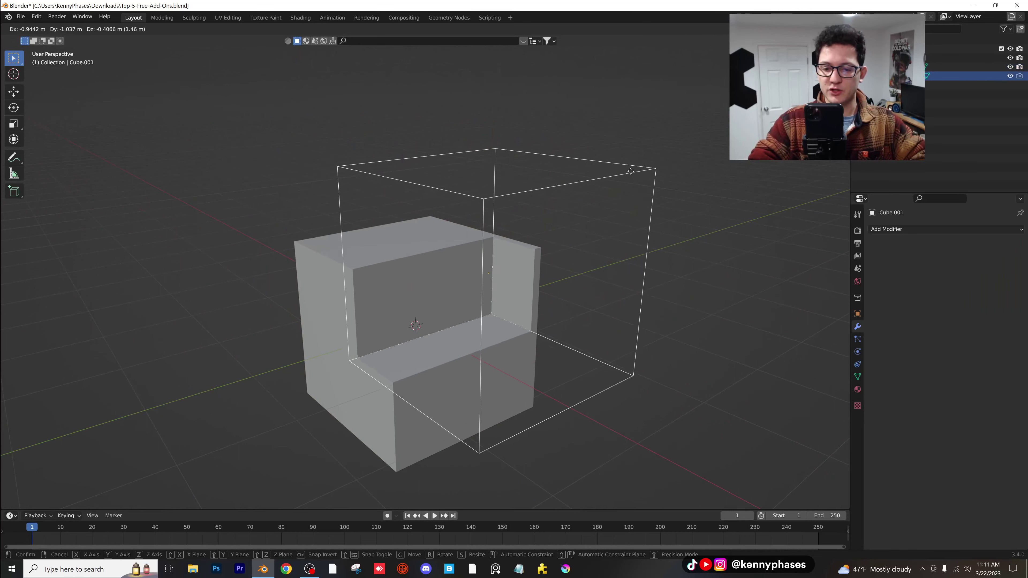
{"action": "left_click", "coordinate": [545, 164]}
- Move the wireframe cutter cube along the global X axis to shift the cut
{"action": "middle_click_drag", "start_coordinate": [546, 164], "coordinate": [631, 204]}
{"action": "scroll", "coordinate": [587, 209], "scroll_direction": "down", "scroll_amount": 3}
{"action": "key", "text": "g"}
{"action": "key", "text": "x"}
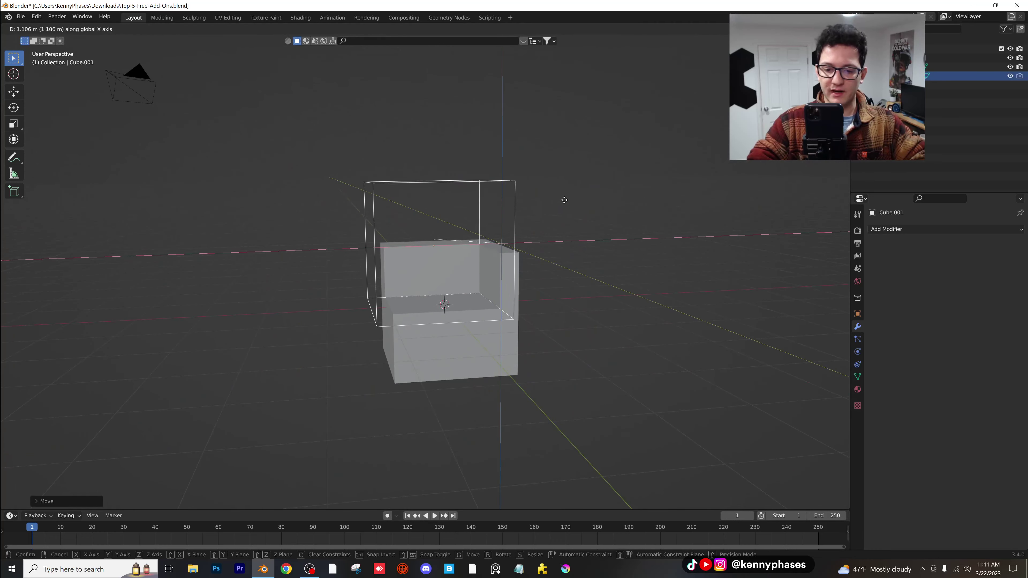
{"action": "left_click", "coordinate": [567, 203]}
- Delete the notched cube together with its wireframe cutter cube
{"action": "middle_click_drag", "start_coordinate": [564, 204], "coordinate": [503, 199]}
{"action": "scroll", "coordinate": [480, 229], "scroll_direction": "up", "scroll_amount": 3}
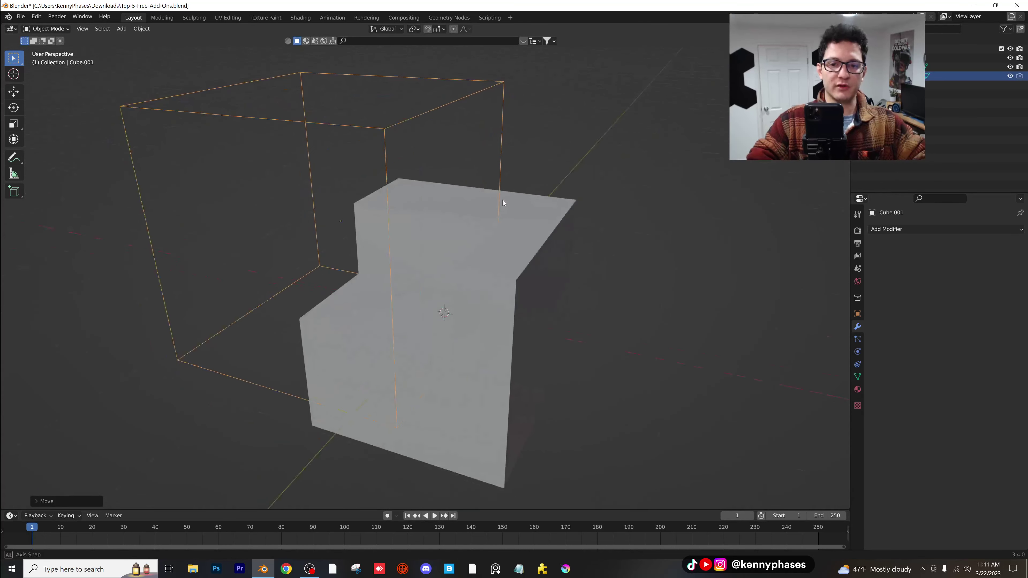
{"action": "scroll", "coordinate": [508, 201], "scroll_direction": "down", "scroll_amount": 2}
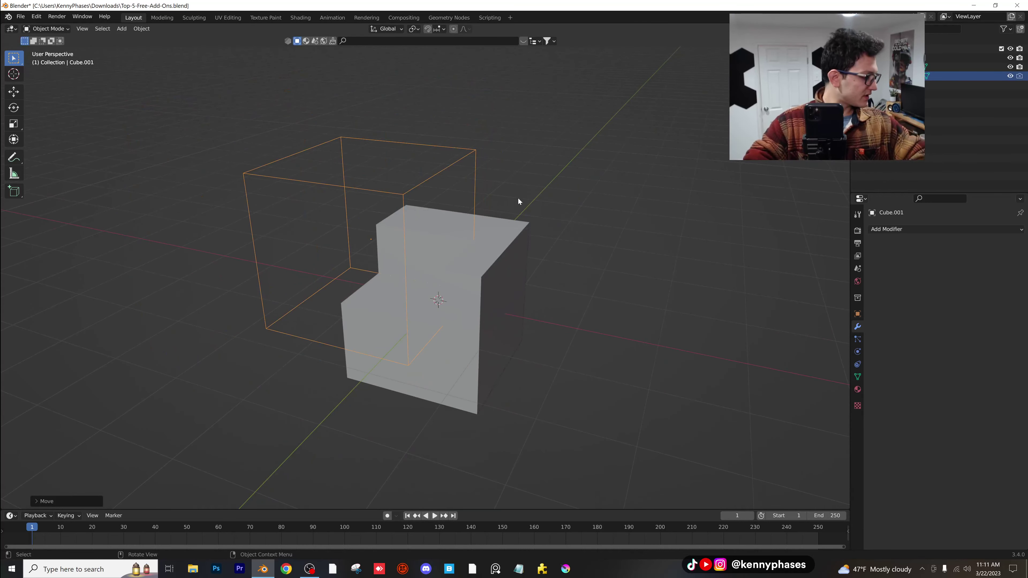
{"action": "key", "text": "a"}
{"action": "key", "text": "Delete"}
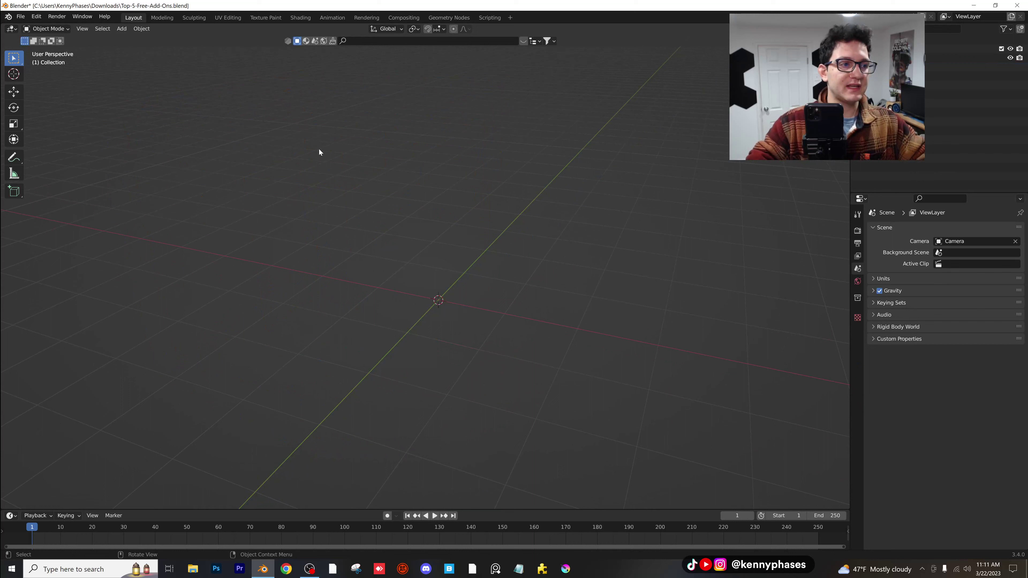
- Search the add-on preferences for "imag" to check that Import Images as Planes is enabled
{"action": "left_click", "coordinate": [36, 16]}
{"action": "left_click", "coordinate": [67, 155]}
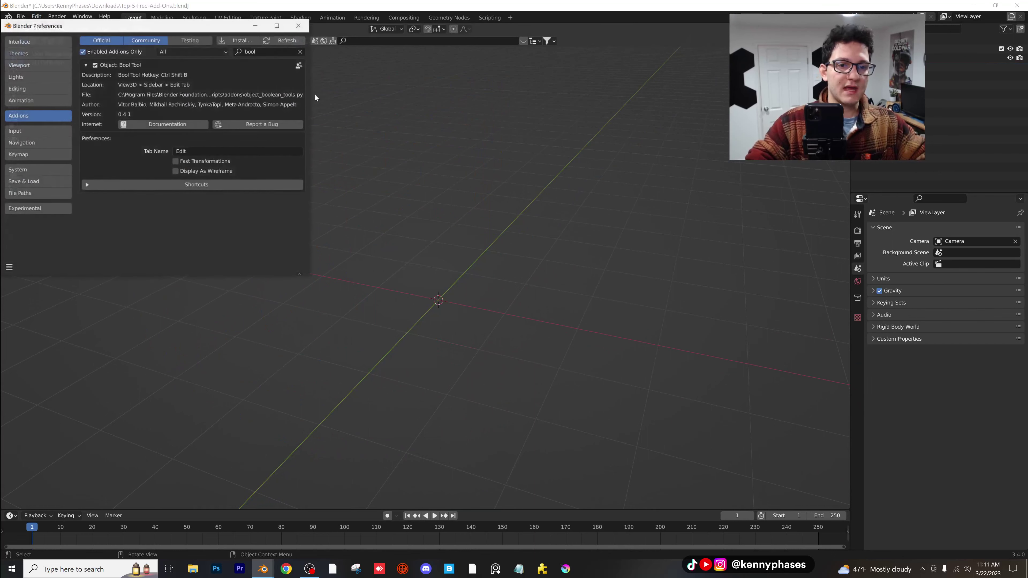
{"action": "type", "text": "im"}
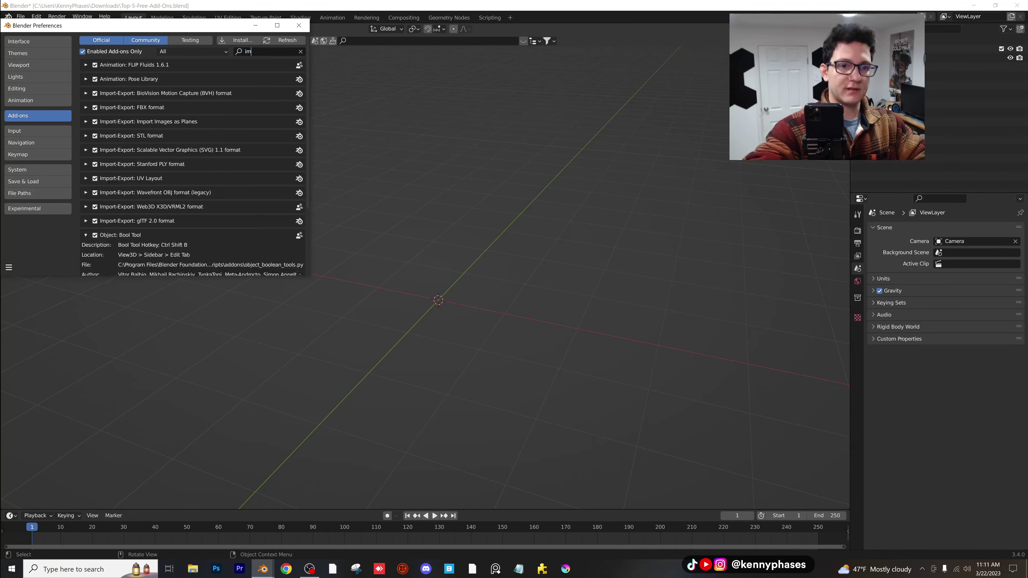
{"action": "type", "text": "ag"}
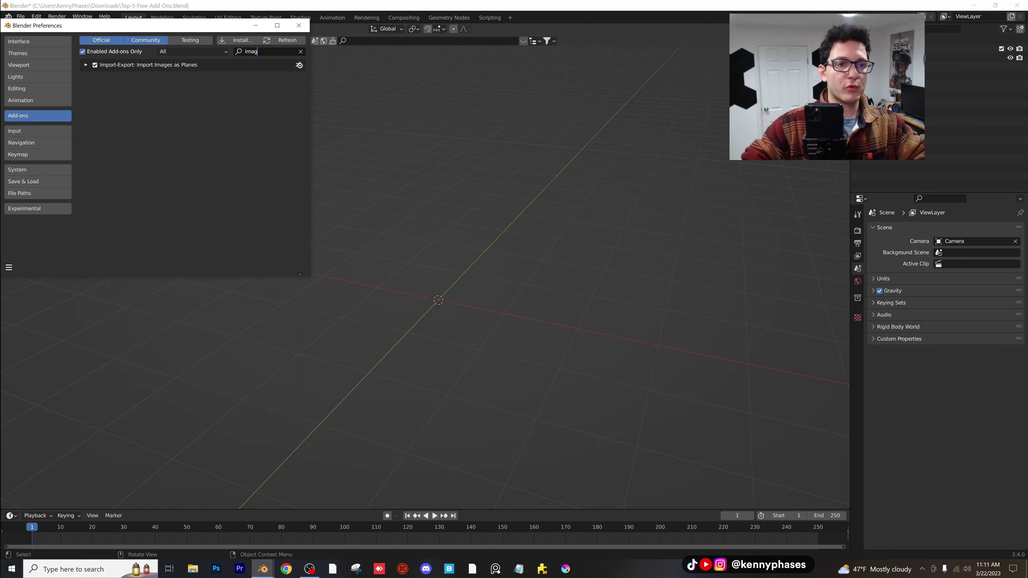
{"action": "left_click", "coordinate": [298, 25]}
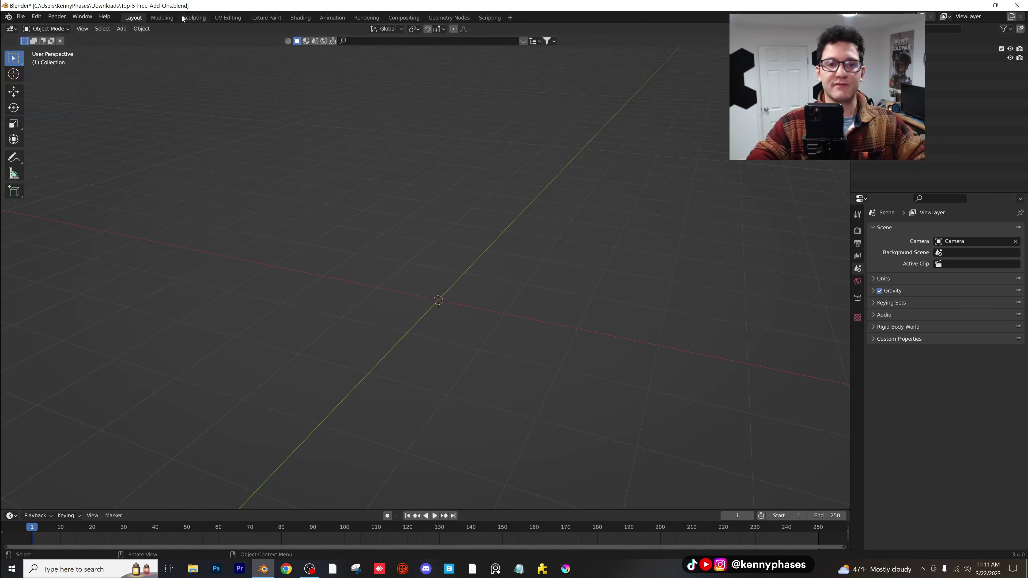
- Import the crystal image from the Downloads folder as a plane and switch the viewport to a shading mode that shows materials
{"action": "left_click", "coordinate": [123, 29]}
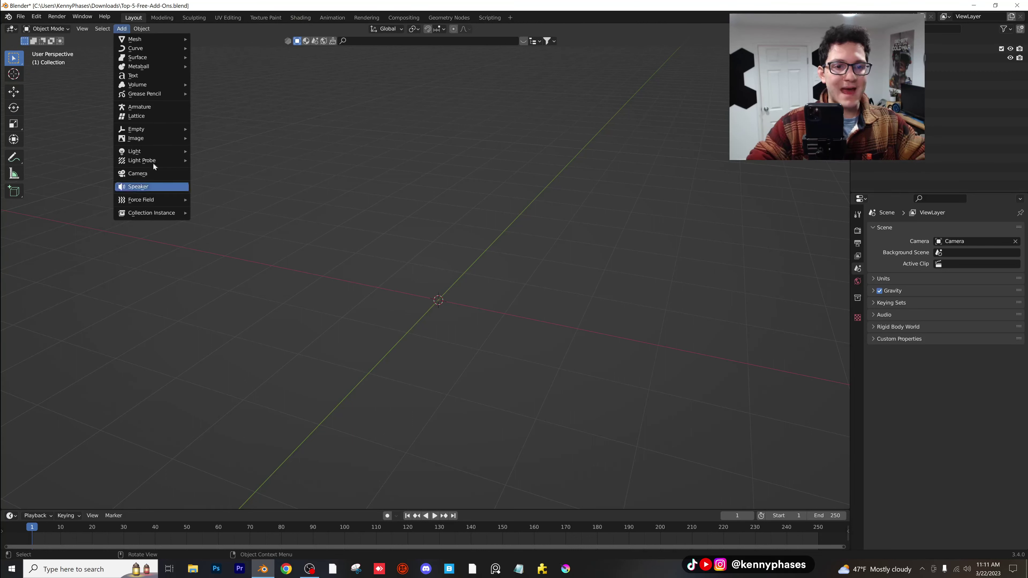
{"action": "mouse_move", "coordinate": [157, 138]}
{"action": "left_click", "coordinate": [218, 157]}
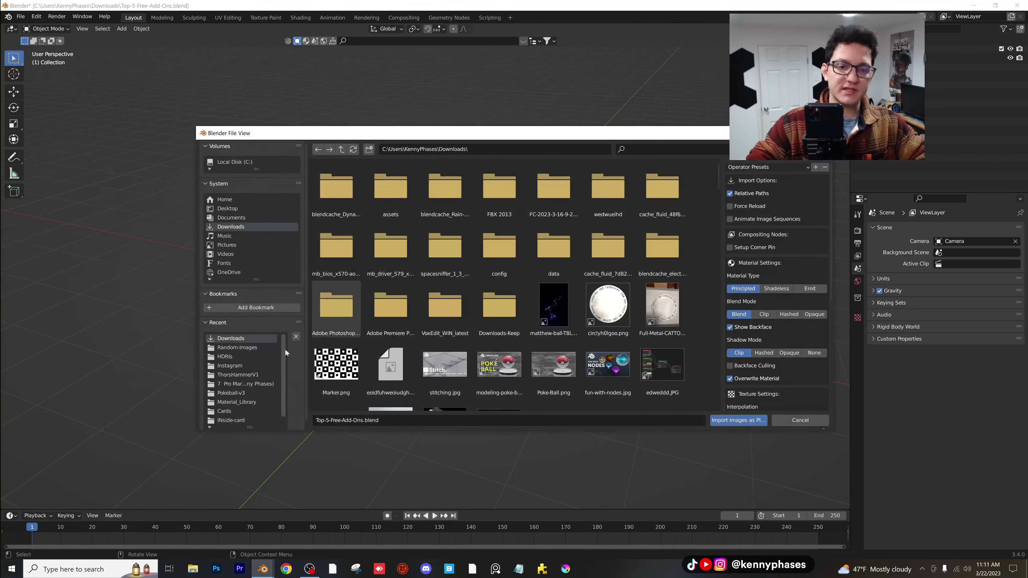
{"action": "scroll", "coordinate": [459, 311], "scroll_direction": "down", "scroll_amount": 1}
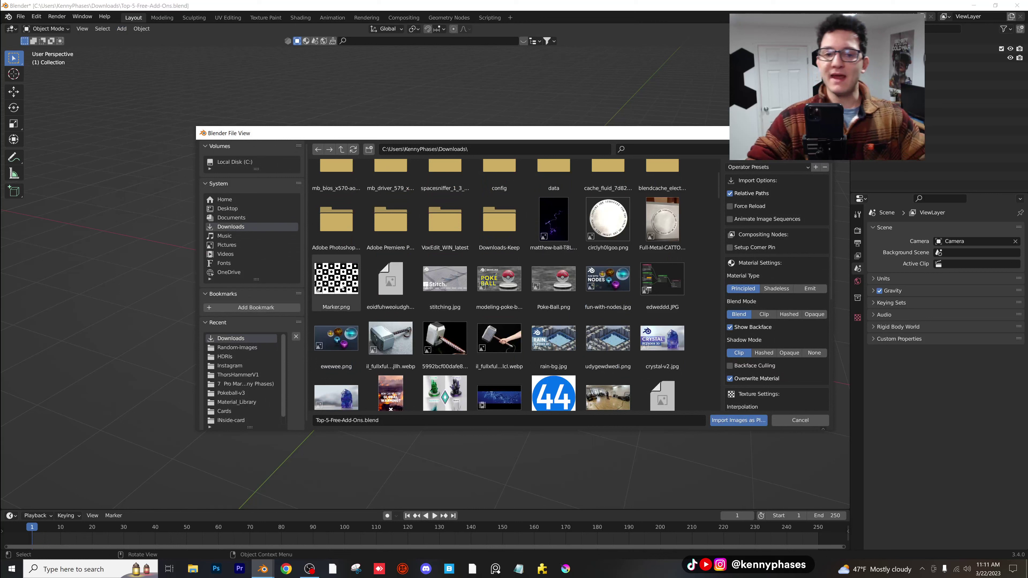
{"action": "double_click", "coordinate": [355, 401]}
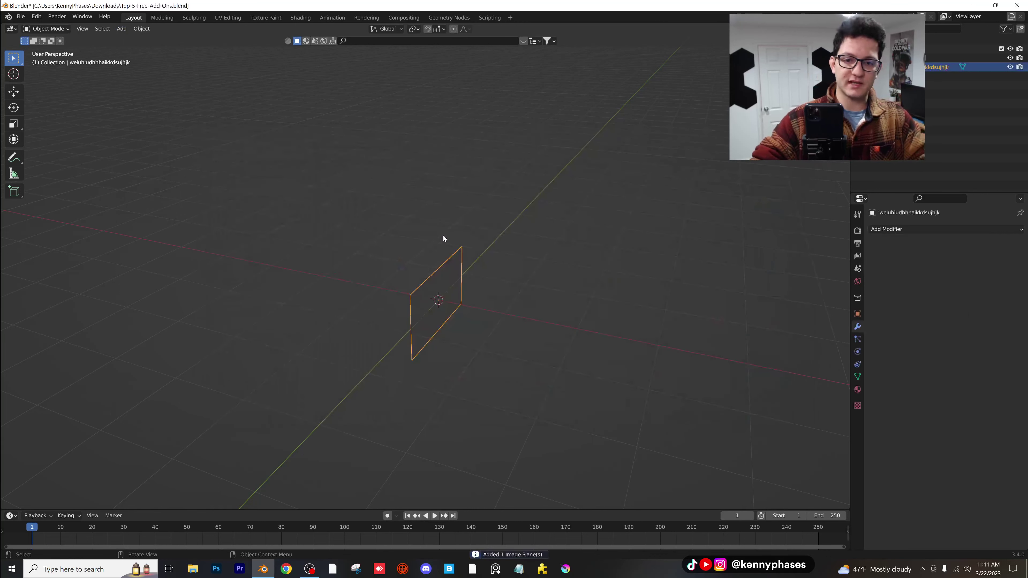
{"action": "middle_click_drag", "start_coordinate": [442, 234], "coordinate": [315, 234]}
{"action": "left_click", "coordinate": [823, 28]}
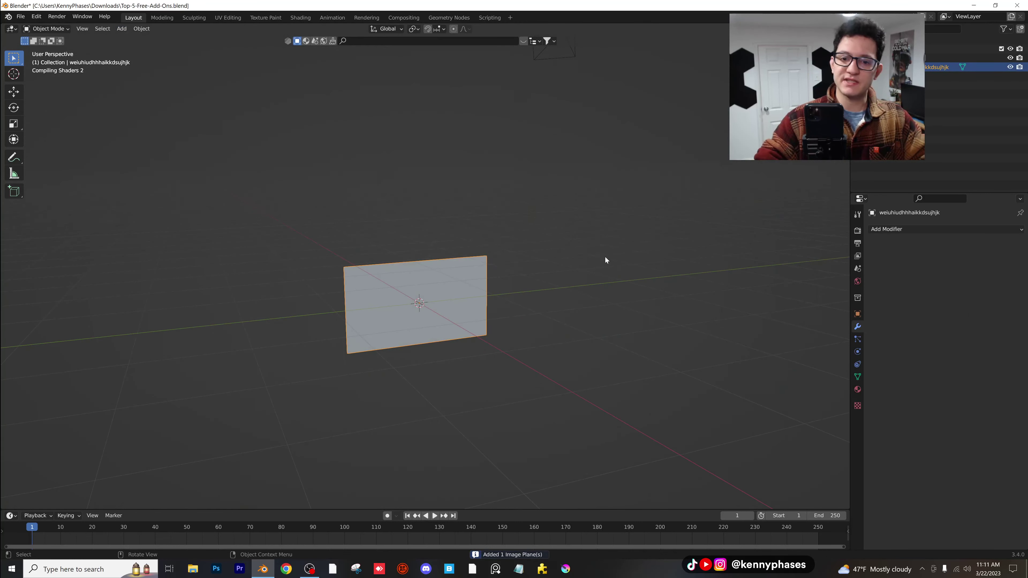
- Scale the crystal image plane up uniformly by about 1.65 times and rescale it once more
{"action": "scroll", "coordinate": [449, 331], "scroll_direction": "up", "scroll_amount": 3}
{"action": "middle_click_drag", "start_coordinate": [471, 324], "coordinate": [483, 277], "text": "shift"}
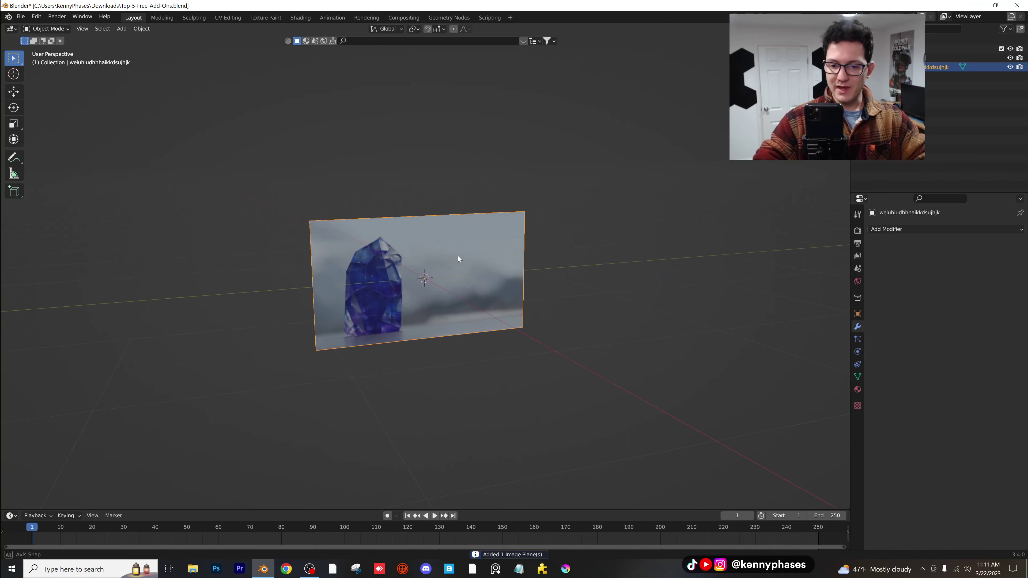
{"action": "key", "text": "s"}
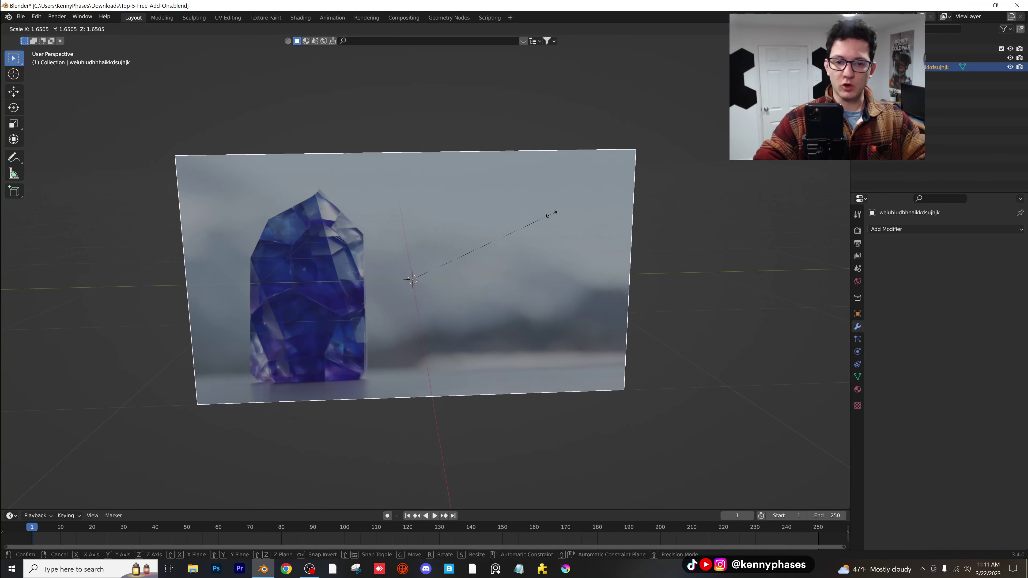
{"action": "left_click", "coordinate": [546, 219]}
{"action": "scroll", "coordinate": [494, 248], "scroll_direction": "down", "scroll_amount": 2}
{"action": "mouse_move", "coordinate": [523, 238]}
{"action": "middle_mouse_down"}
{"action": "mouse_move", "coordinate": [495, 248]}
{"action": "mouse_move", "coordinate": [510, 245]}
{"action": "middle_mouse_up"}
{"action": "key", "text": "s"}
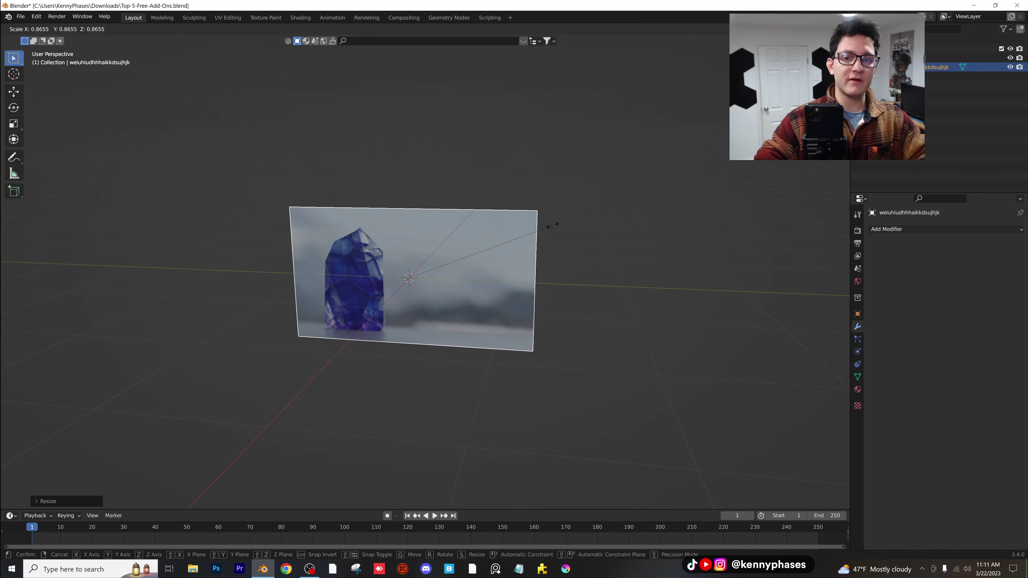
{"action": "left_click", "coordinate": [581, 220]}
- Subdivide the whole image plane in Edit Mode into an 8 by 8 grid of faces
{"action": "scroll", "coordinate": [441, 253], "scroll_direction": "up", "scroll_amount": 2}
{"action": "middle_click_drag", "start_coordinate": [441, 252], "coordinate": [453, 247]}
{"action": "key", "text": "Tab"}
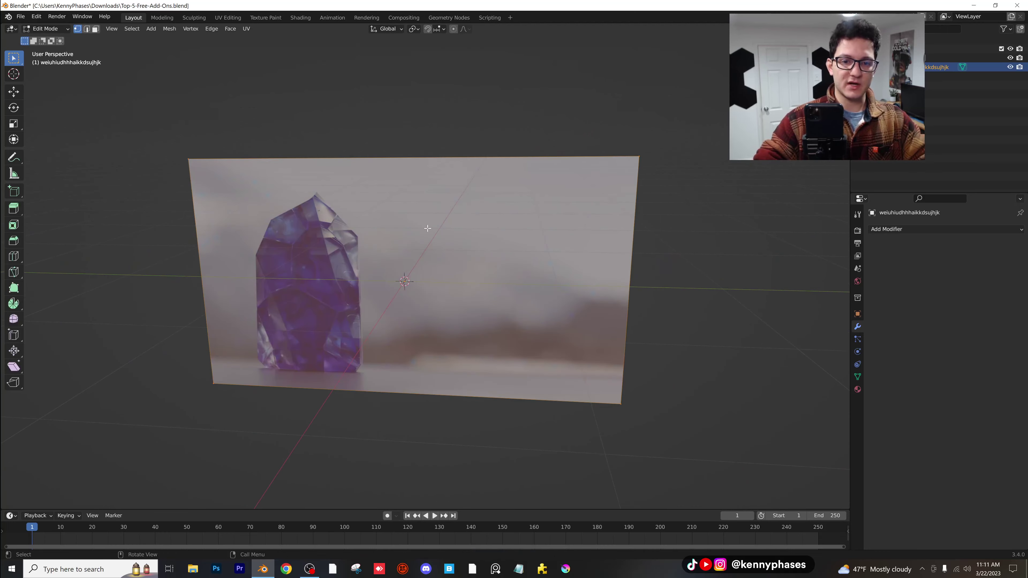
{"action": "right_click", "coordinate": [425, 228]}
{"action": "left_click", "coordinate": [425, 228]}
{"action": "right_click", "coordinate": [424, 228]}
{"action": "left_click", "coordinate": [424, 228]}
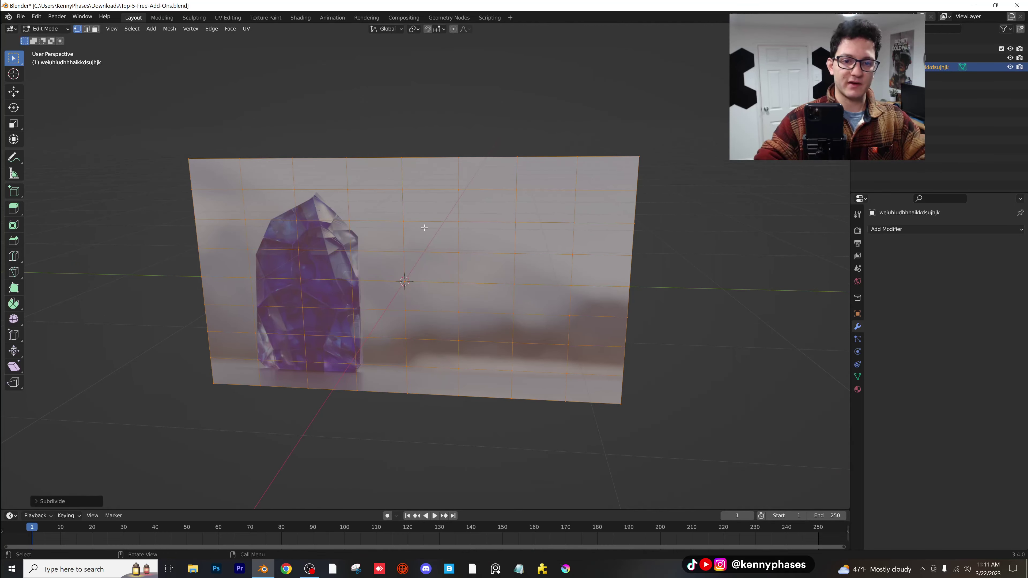
- Return to Object Mode and add a Displace modifier to the image plane
{"action": "left_click", "coordinate": [935, 228]}
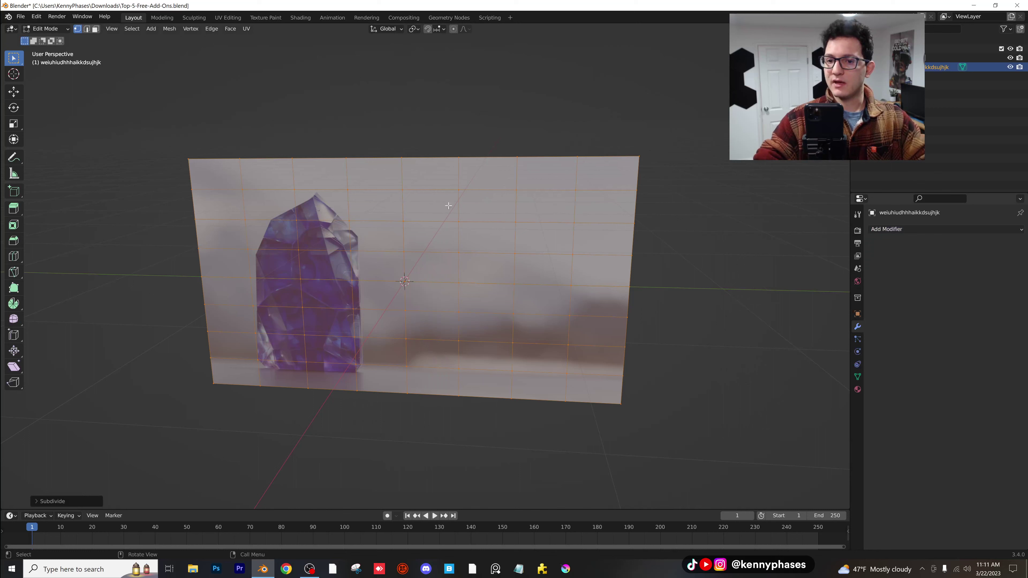
{"action": "key", "text": "Tab"}
{"action": "left_click", "coordinate": [931, 226]}
{"action": "left_click", "coordinate": [937, 286]}
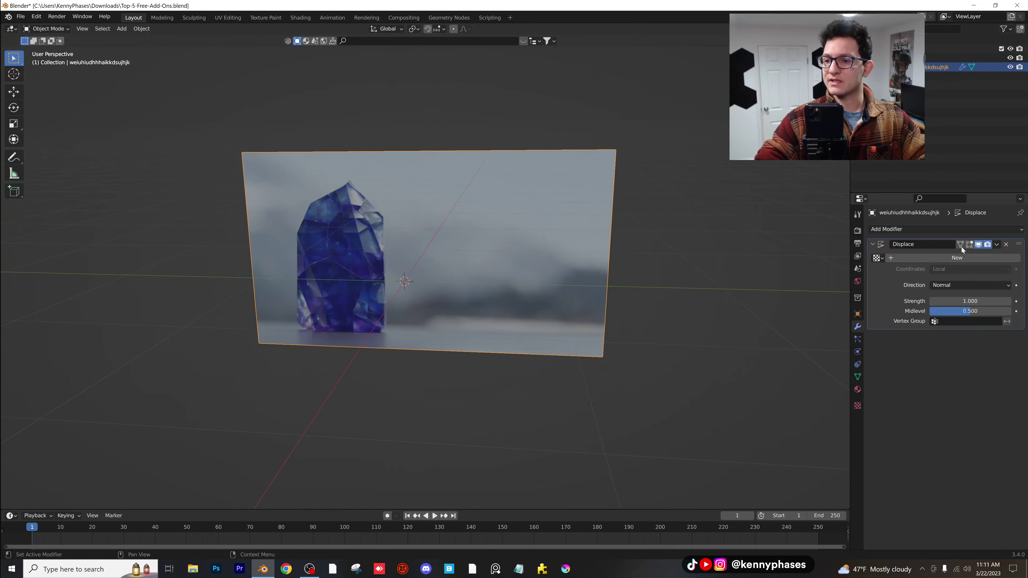
- Create a new texture for the Displace modifier, set its type to Clouds and return to the modifier settings
{"action": "left_click", "coordinate": [957, 256]}
{"action": "left_click", "coordinate": [856, 406]}
{"action": "left_click", "coordinate": [935, 259]}
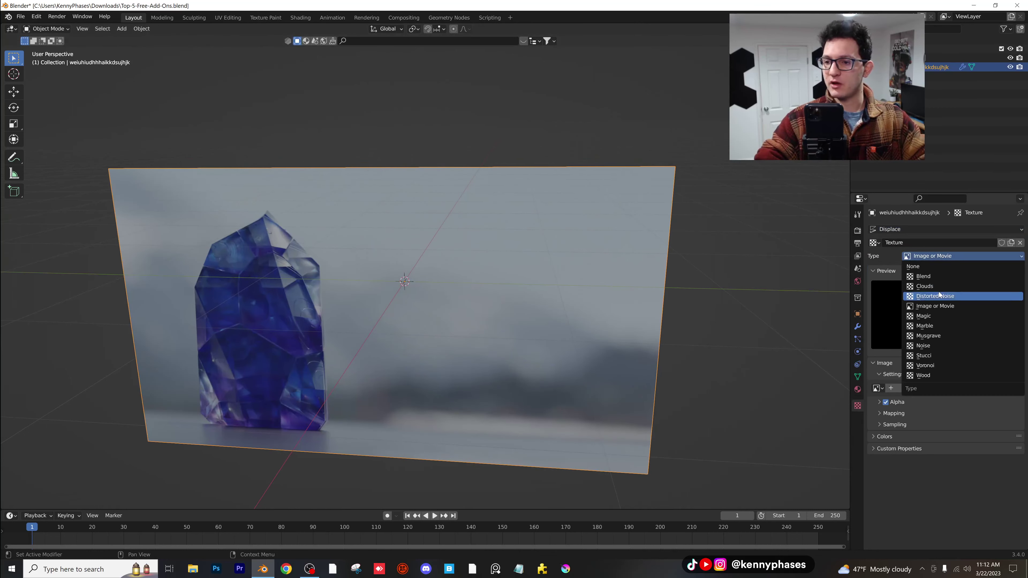
{"action": "left_click", "coordinate": [938, 288]}
{"action": "left_click", "coordinate": [857, 325]}
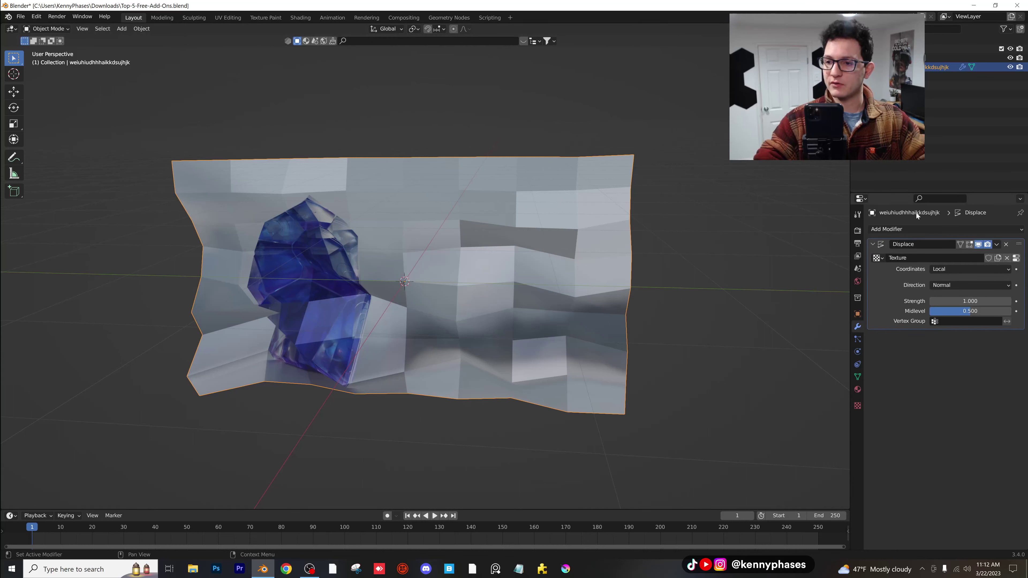
- Add a Subdivision Surface modifier to the displaced plane and set its viewport levels to 2
{"action": "left_click", "coordinate": [916, 229]}
{"action": "left_click", "coordinate": [858, 393]}
{"action": "scroll", "coordinate": [468, 296], "scroll_direction": "up", "scroll_amount": 1}
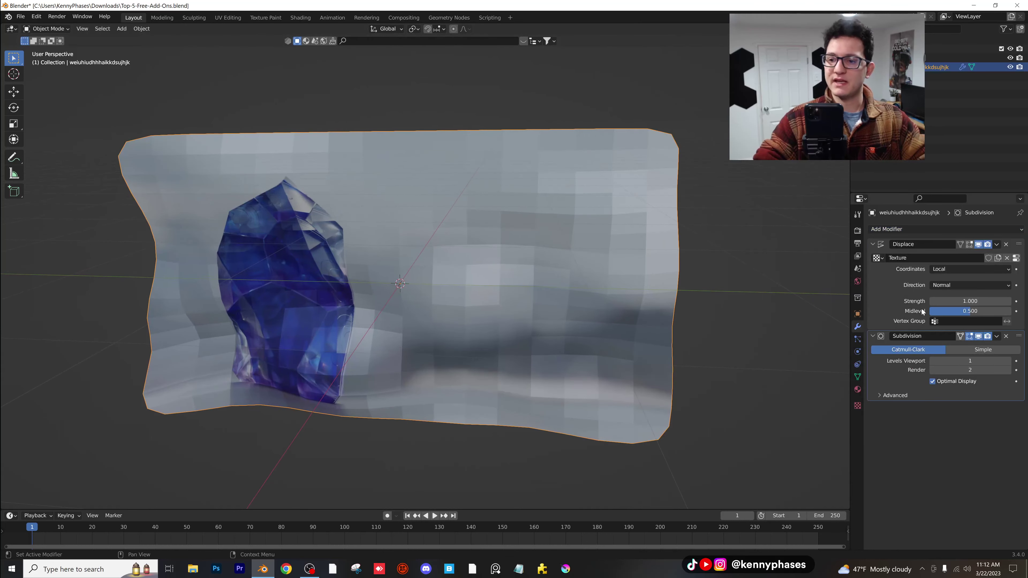
{"action": "left_click", "coordinate": [1004, 361]}
- Apply Shade Auto Smooth to the displaced image plane
{"action": "right_click", "coordinate": [469, 231]}
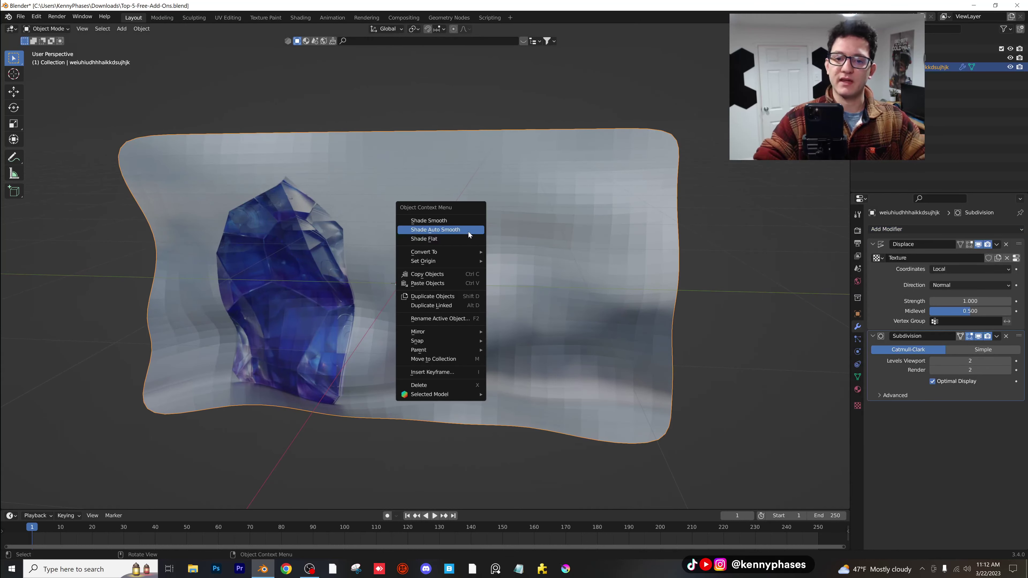
{"action": "left_click", "coordinate": [470, 232]}
{"action": "middle_click_drag", "start_coordinate": [470, 232], "coordinate": [443, 247]}
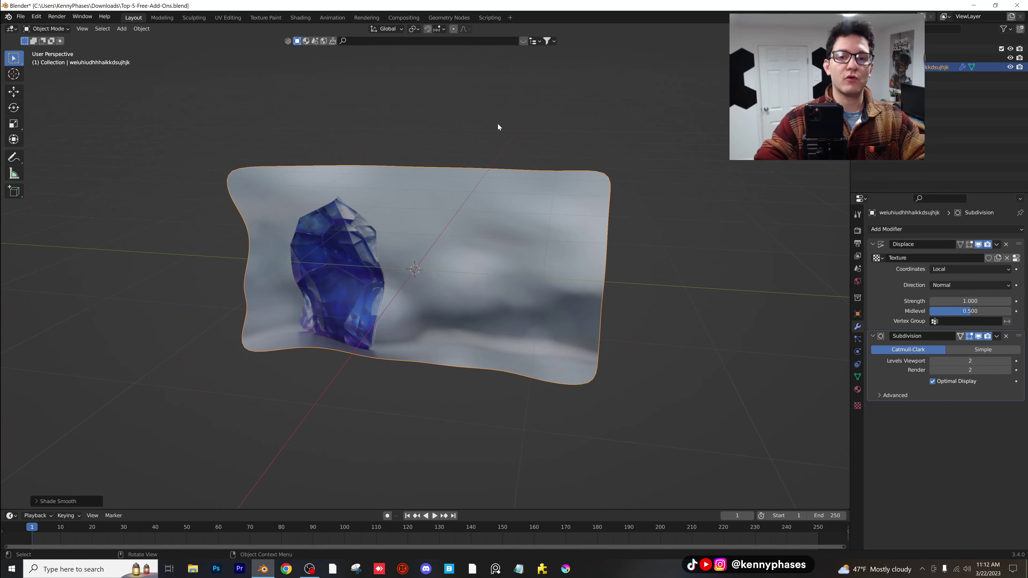
- Delete the displaced crystal image plane from the scene
{"action": "key", "text": "ctrl+z"}
{"action": "middle_click_drag", "start_coordinate": [474, 197], "coordinate": [479, 203]}
{"action": "scroll", "coordinate": [484, 204], "scroll_direction": "down", "scroll_amount": 1}
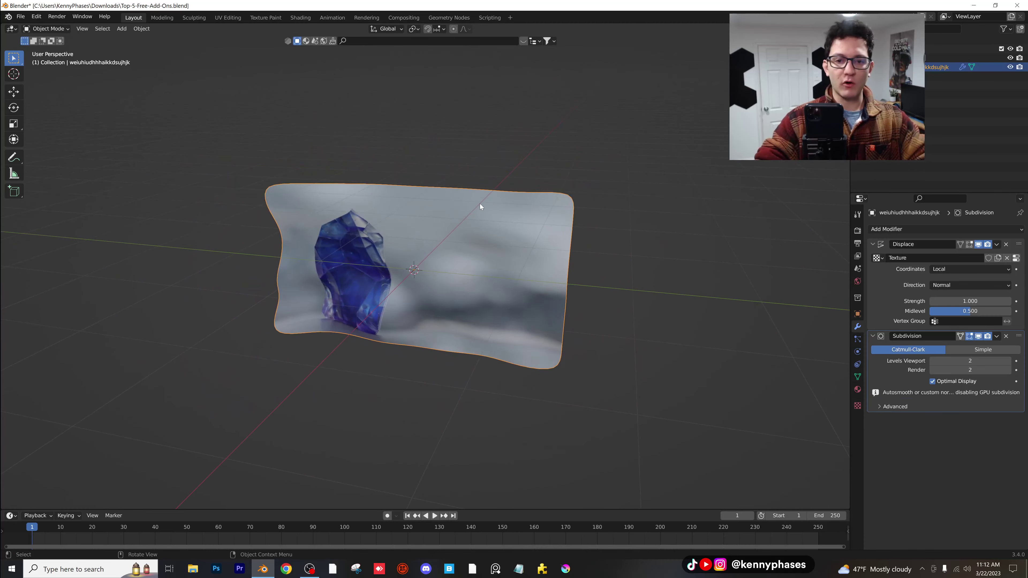
{"action": "key", "text": "x"}
{"action": "left_click", "coordinate": [452, 245]}
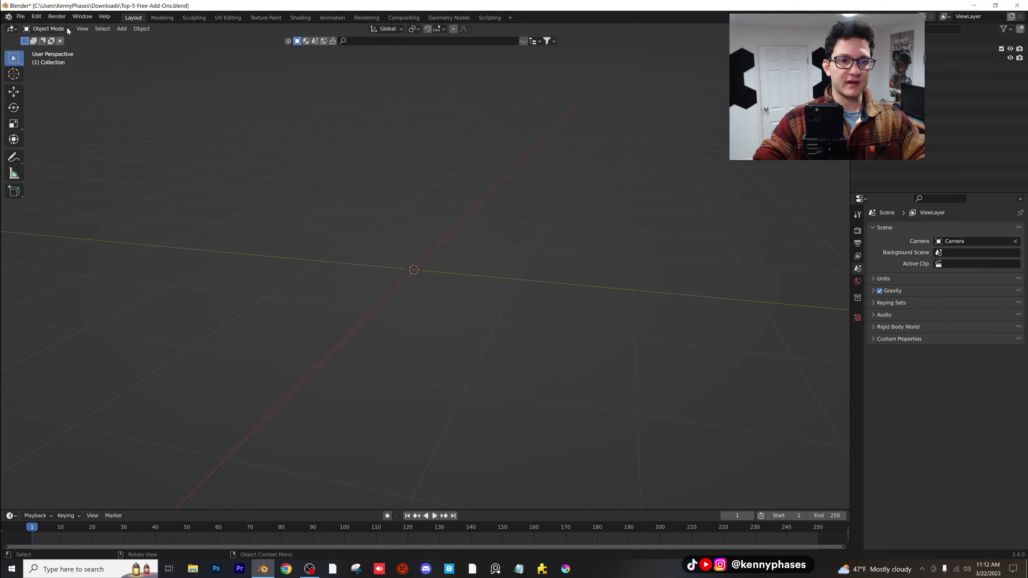
- Search the add-on preferences for "extr" to check that the Extra Objects add-ons are enabled, and close the preferences
{"action": "left_click", "coordinate": [36, 16]}
{"action": "left_click", "coordinate": [80, 153]}
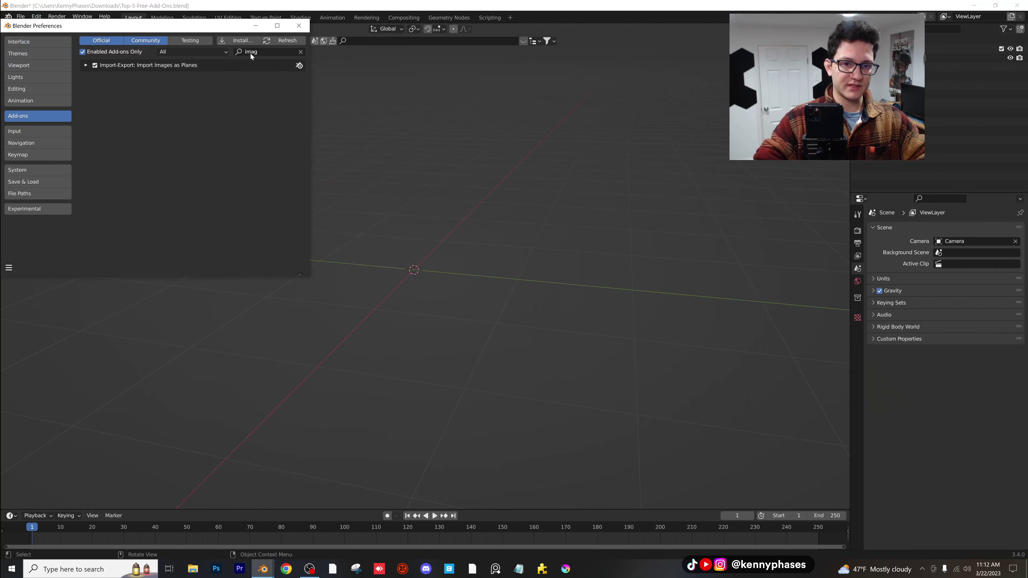
{"action": "type", "text": "extr"}
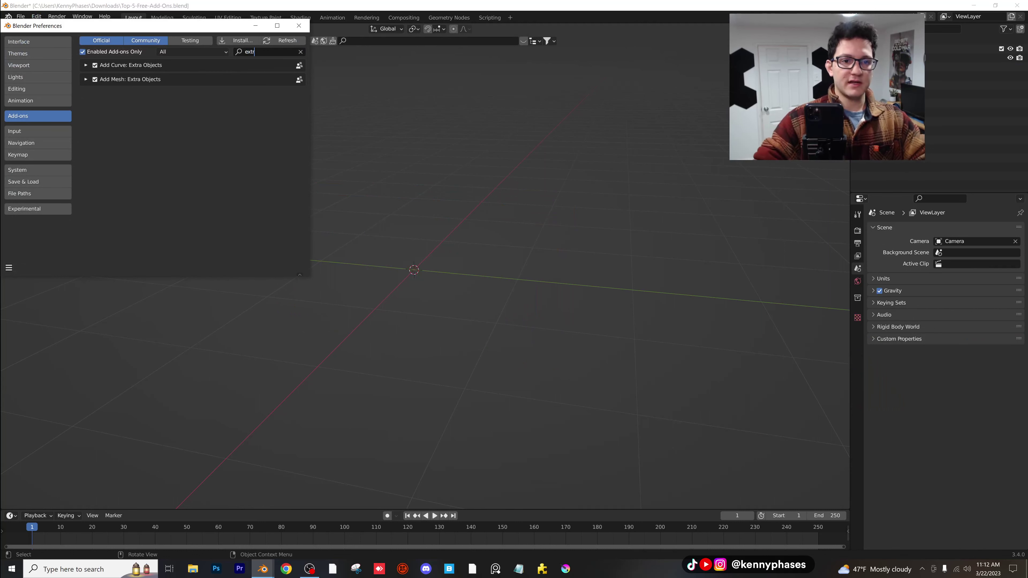
{"action": "left_click_drag", "start_coordinate": [172, 28], "coordinate": [441, 153]}
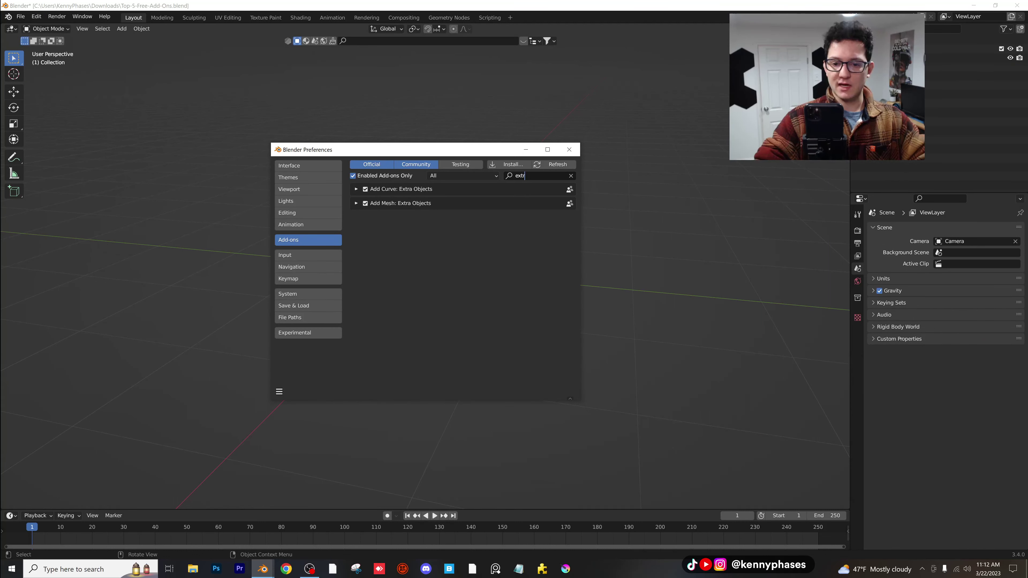
{"action": "left_click", "coordinate": [569, 149]}
- Add a Gear mesh from the Extra Objects add-on at the world origin
{"action": "left_click", "coordinate": [122, 28]}
{"action": "mouse_move", "coordinate": [127, 39]}
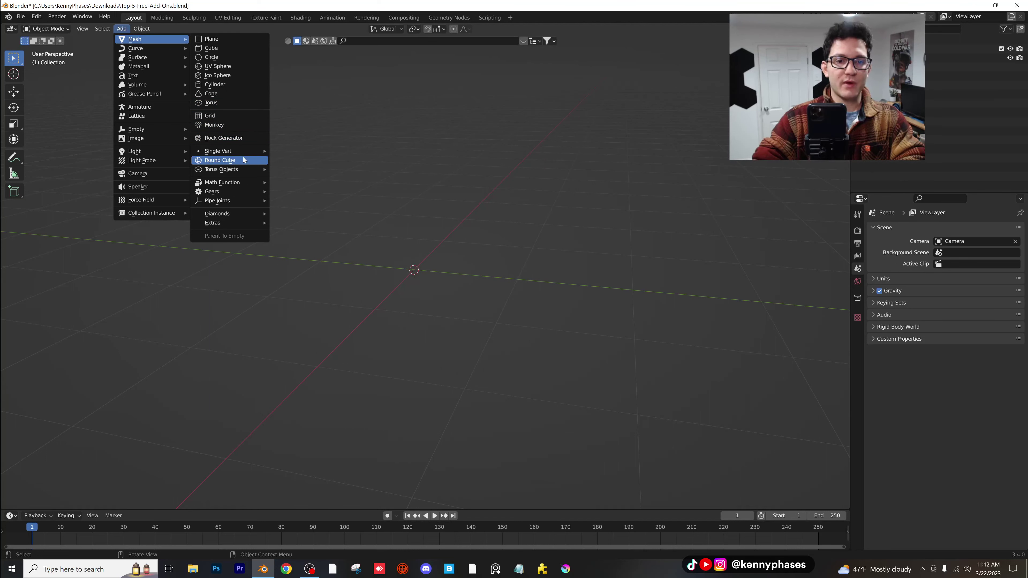
{"action": "mouse_move", "coordinate": [242, 171]}
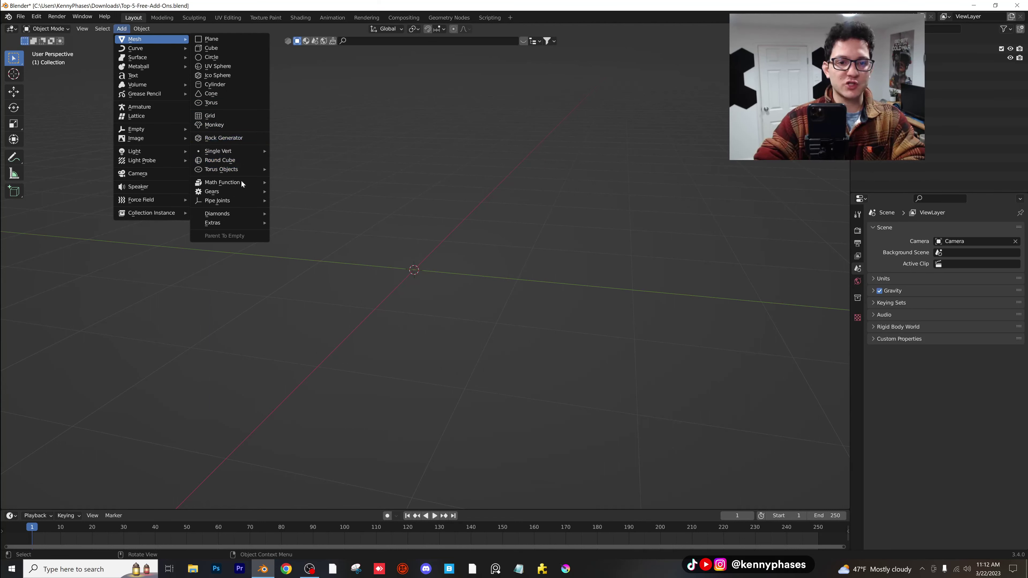
{"action": "mouse_move", "coordinate": [240, 191]}
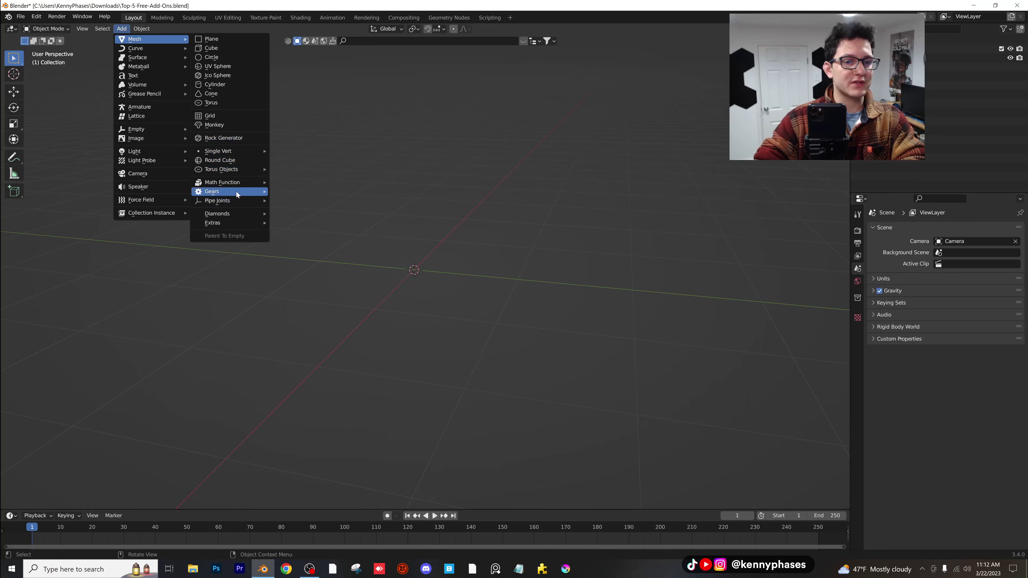
{"action": "left_click", "coordinate": [290, 192]}
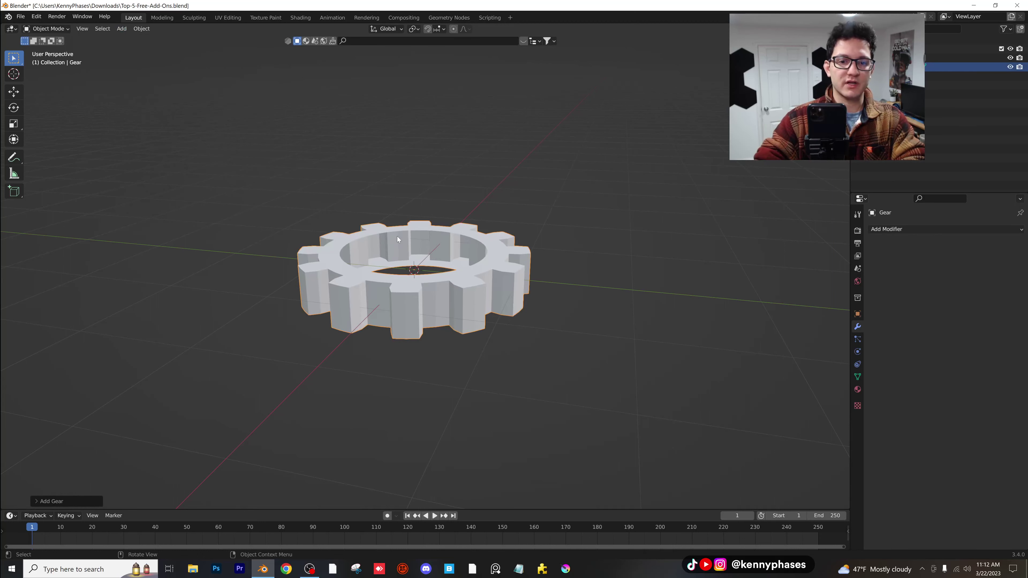
- Set the gear to 17 teeth, radius 1.4 m, width 0.22 m and base 0.16 m
{"action": "left_click", "coordinate": [42, 501]}
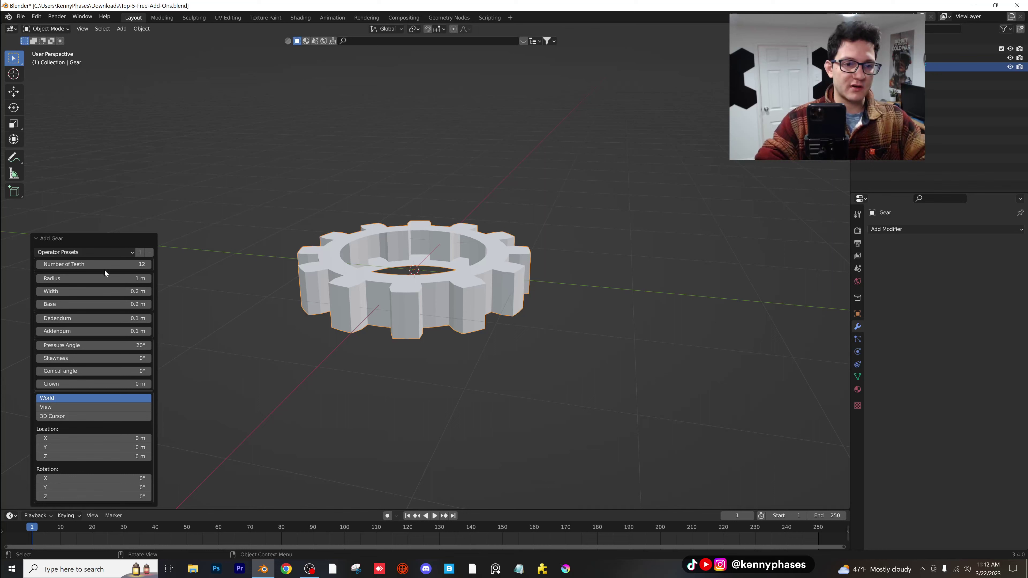
{"action": "left_click_drag", "start_coordinate": [93, 264], "coordinate": [130, 278]}
{"action": "scroll", "coordinate": [426, 302], "scroll_direction": "up", "scroll_amount": 3}
{"action": "mouse_move", "coordinate": [75, 305]}
{"action": "left_mouse_down"}
{"action": "mouse_move", "coordinate": [95, 304]}
{"action": "mouse_move", "coordinate": [79, 304]}
{"action": "left_mouse_up"}
{"action": "scroll", "coordinate": [414, 220], "scroll_direction": "down", "scroll_amount": 2}
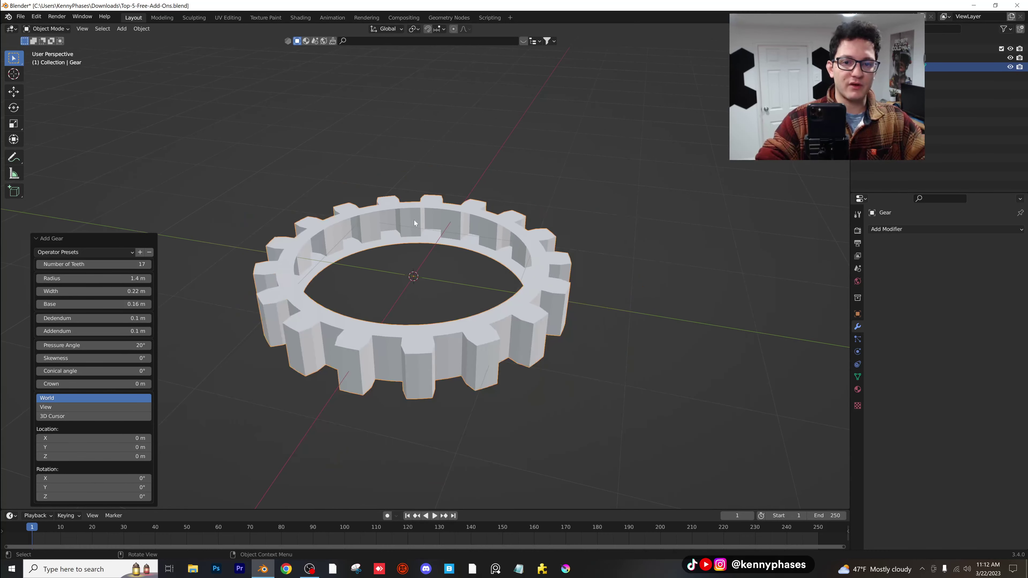
- Delete the gear and add a Round Cube mesh in its place
{"action": "left_click", "coordinate": [414, 220]}
{"action": "key", "text": "Delete"}
{"action": "left_click", "coordinate": [121, 28]}
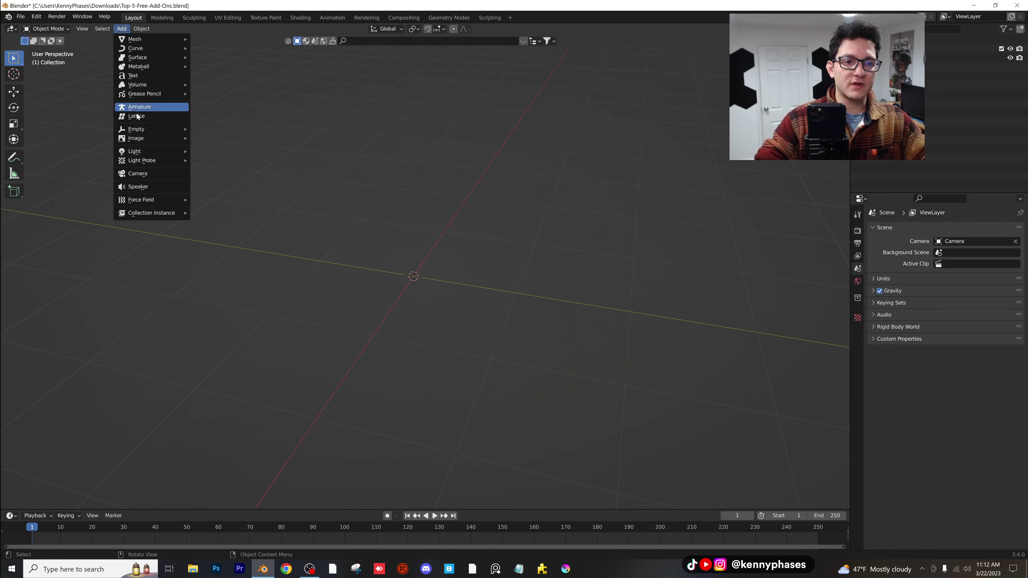
{"action": "mouse_move", "coordinate": [154, 39]}
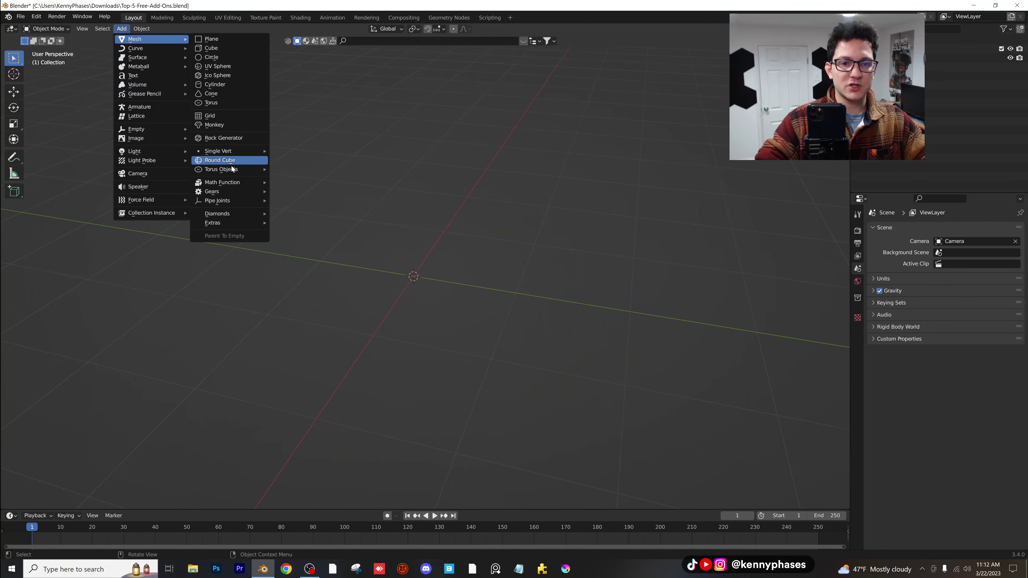
{"action": "left_click", "coordinate": [220, 160]}
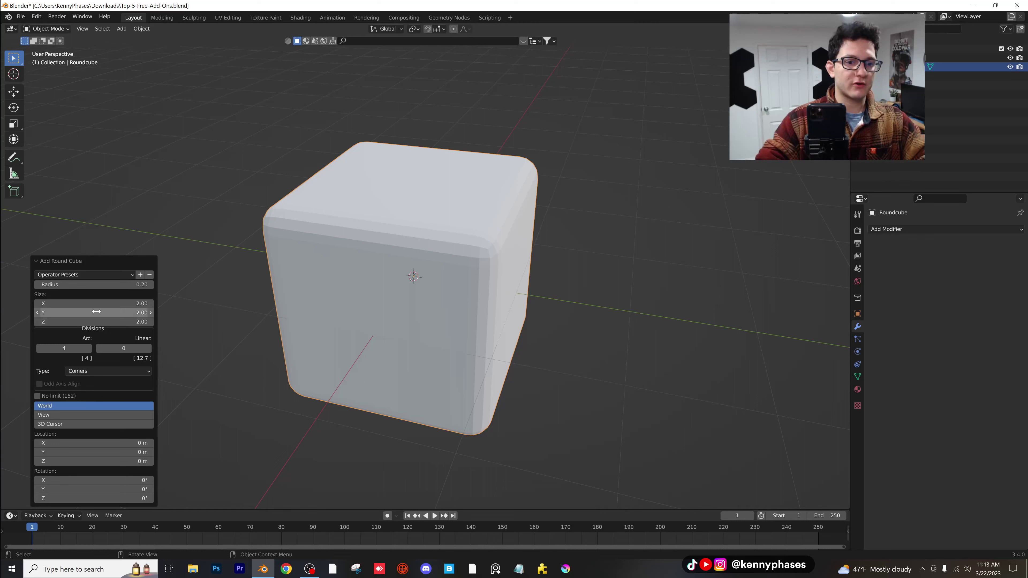
- Set the round cube's radius to 1.00 and its arc divisions to 43 to form a sphere
{"action": "left_click", "coordinate": [69, 285]}
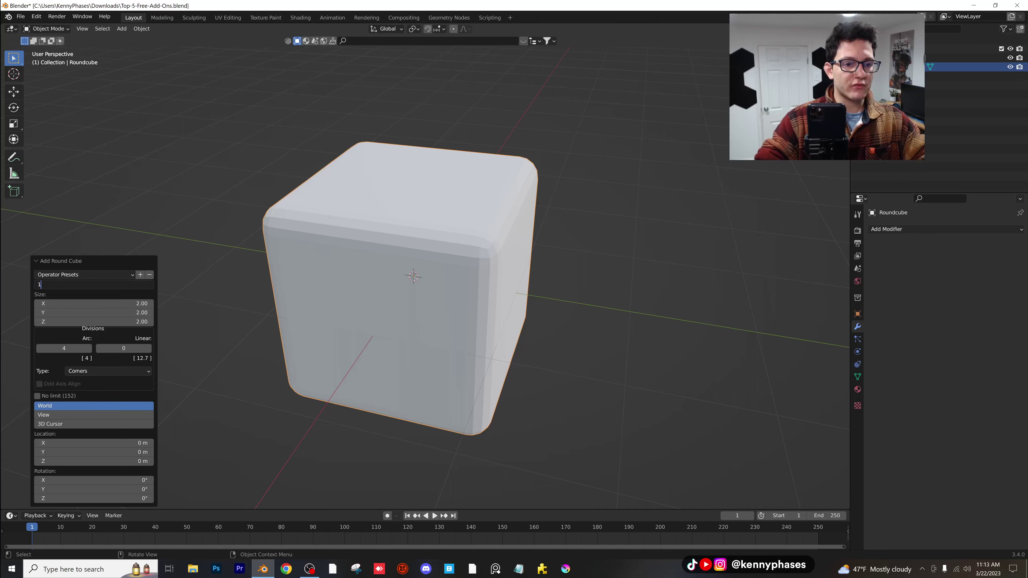
{"action": "key", "text": "Return"}
{"action": "left_click", "coordinate": [88, 349]}
{"action": "left_click", "coordinate": [88, 349]}
{"action": "left_click", "coordinate": [87, 349]}
{"action": "left_click", "coordinate": [88, 349]}
{"action": "left_click", "coordinate": [88, 349]}
{"action": "left_click", "coordinate": [88, 349]}
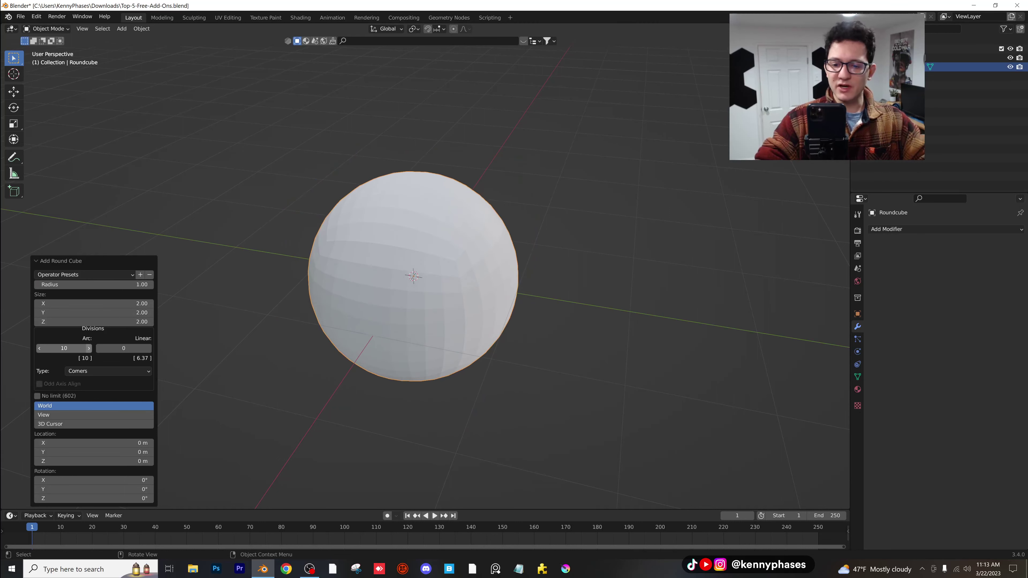
{"action": "left_click_drag", "start_coordinate": [85, 348], "coordinate": [135, 349]}
{"action": "scroll", "coordinate": [409, 242], "scroll_direction": "up", "scroll_amount": 3}
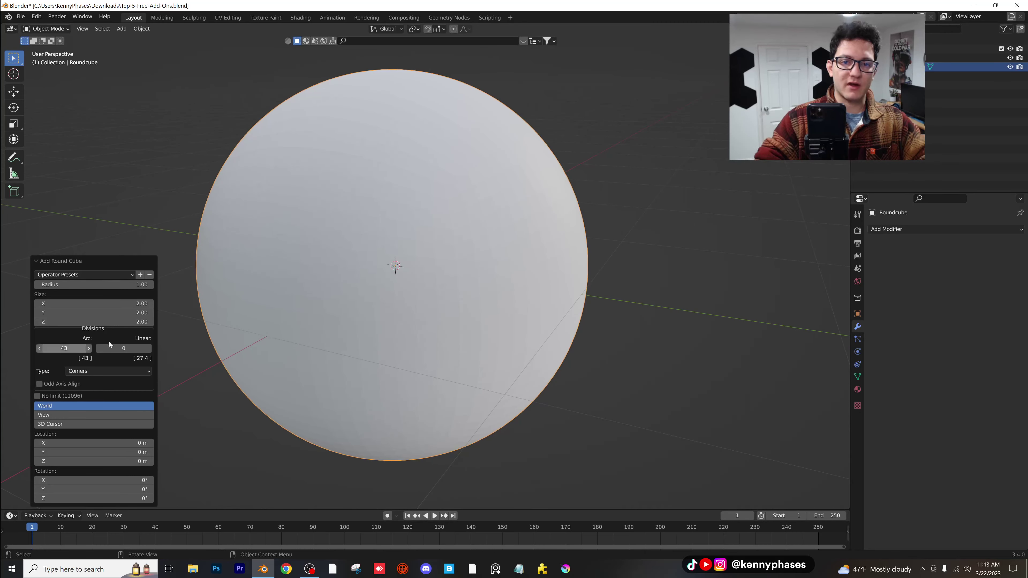
- Apply Shade Auto Smooth to the spherical round cube
{"action": "scroll", "coordinate": [364, 202], "scroll_direction": "down", "scroll_amount": 1}
{"action": "right_click", "coordinate": [364, 202]}
{"action": "left_click", "coordinate": [366, 205]}
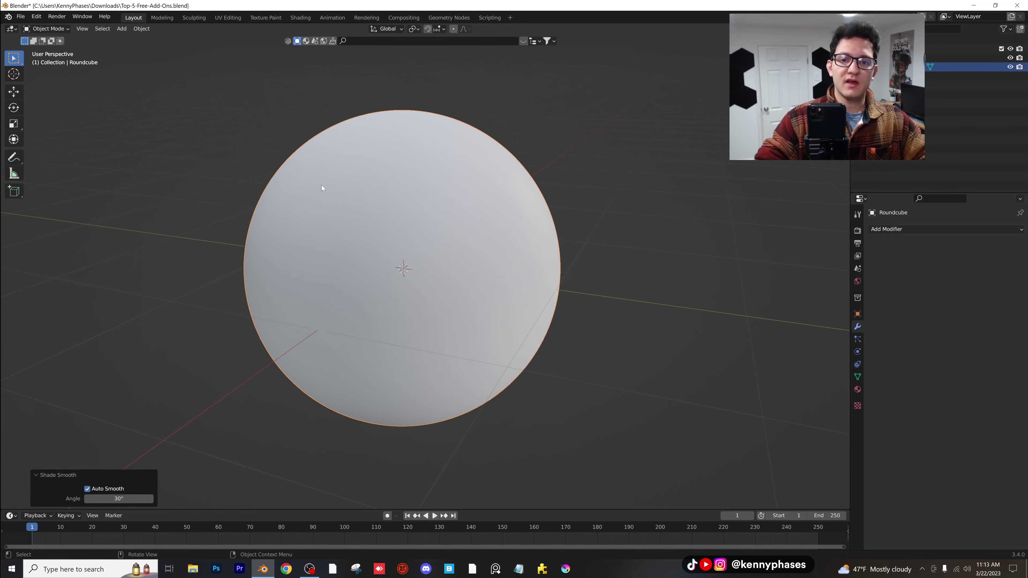
- Add a UV Sphere with 32 segments and 16 rings and move it beside the round cube
{"action": "left_click", "coordinate": [123, 29]}
{"action": "mouse_move", "coordinate": [138, 43]}
{"action": "left_click", "coordinate": [218, 75]}
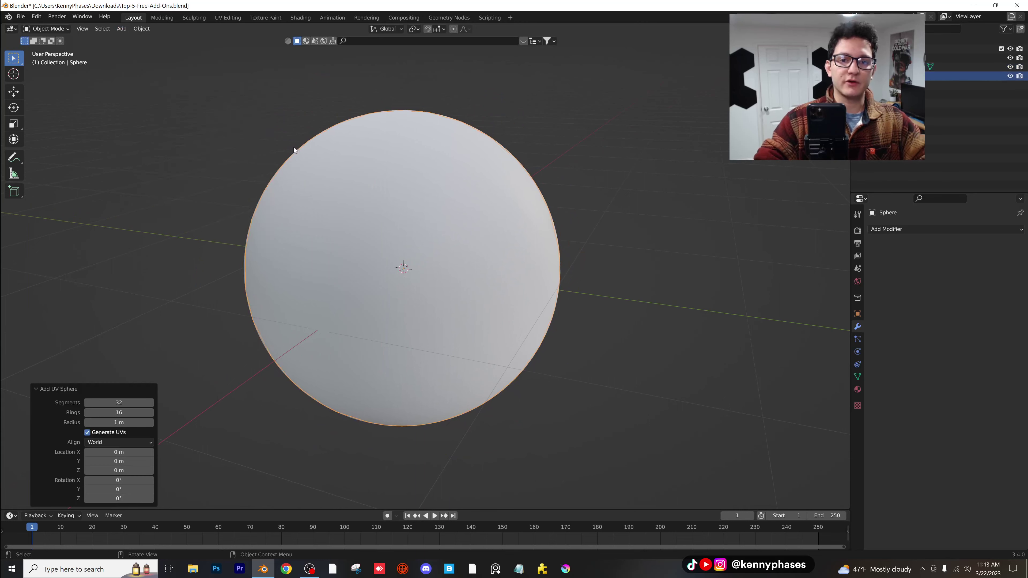
{"action": "scroll", "coordinate": [293, 149], "scroll_direction": "down", "scroll_amount": 2}
{"action": "key", "text": "g"}
{"action": "left_click", "coordinate": [529, 255]}
- Compare the surface smoothness of the spherical round cube with the neighbouring UV sphere from several angles
{"action": "middle_click_drag", "start_coordinate": [529, 256], "coordinate": [391, 232]}
{"action": "scroll", "coordinate": [328, 211], "scroll_direction": "down", "scroll_amount": 1}
{"action": "left_click", "coordinate": [341, 216]}
{"action": "scroll", "coordinate": [354, 218], "scroll_direction": "up", "scroll_amount": 2}
{"action": "middle_click_drag", "start_coordinate": [392, 231], "coordinate": [454, 218], "text": "shift"}
{"action": "scroll", "coordinate": [386, 235], "scroll_direction": "down", "scroll_amount": 2}
{"action": "middle_click_drag", "start_coordinate": [391, 229], "coordinate": [449, 195]}
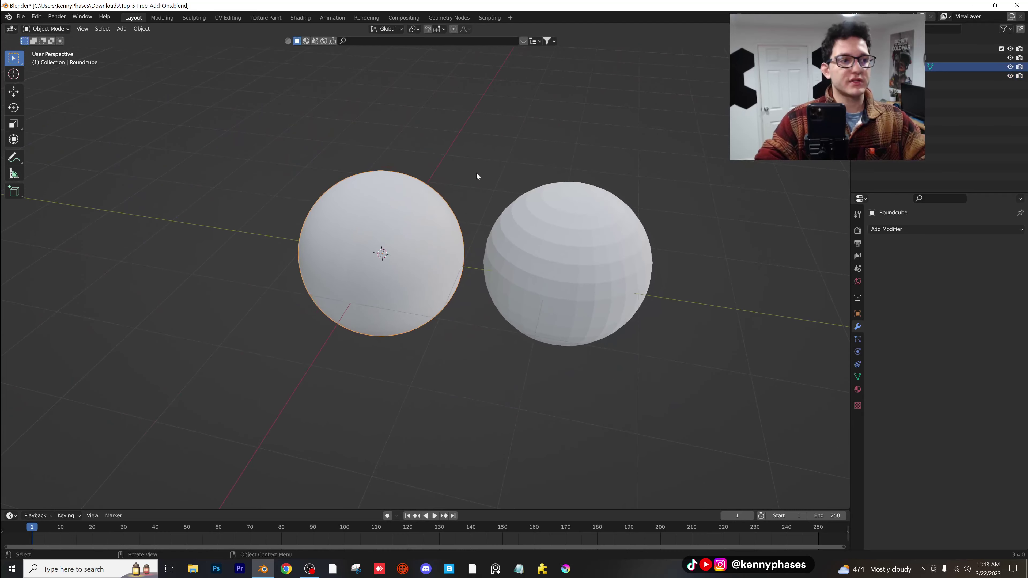
- Delete both the spherical round cube and the UV sphere
{"action": "left_click", "coordinate": [466, 133]}
{"action": "left_click", "coordinate": [420, 242]}
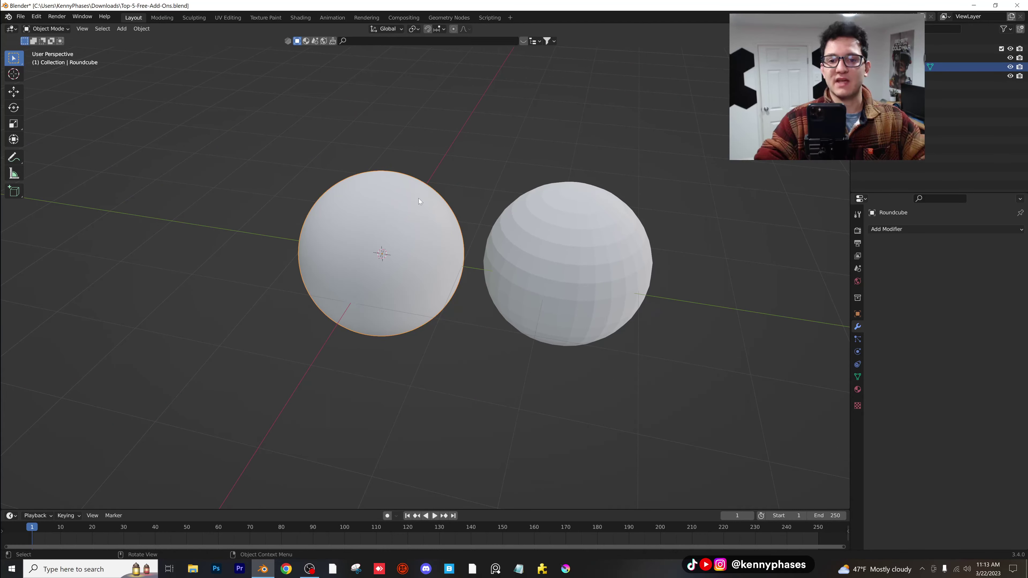
{"action": "key", "text": "x"}
{"action": "left_click", "coordinate": [418, 199]}
{"action": "left_click", "coordinate": [610, 216]}
{"action": "key", "text": "x"}
{"action": "left_click", "coordinate": [611, 215]}
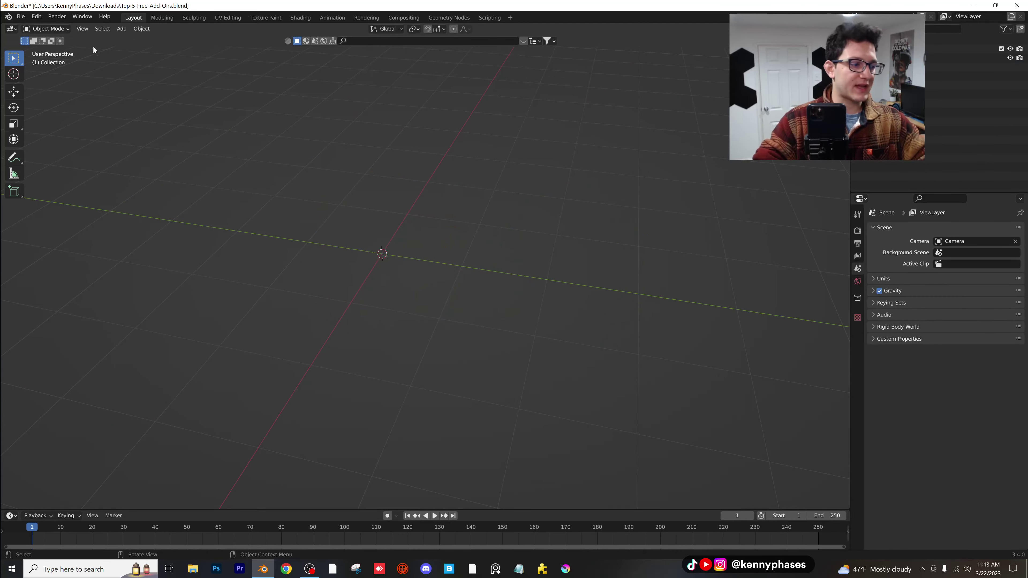
- Search the enabled add-ons in the preferences for "cur" and close the preferences after viewing Add Curve: Extra Objects
{"action": "left_click", "coordinate": [36, 17]}
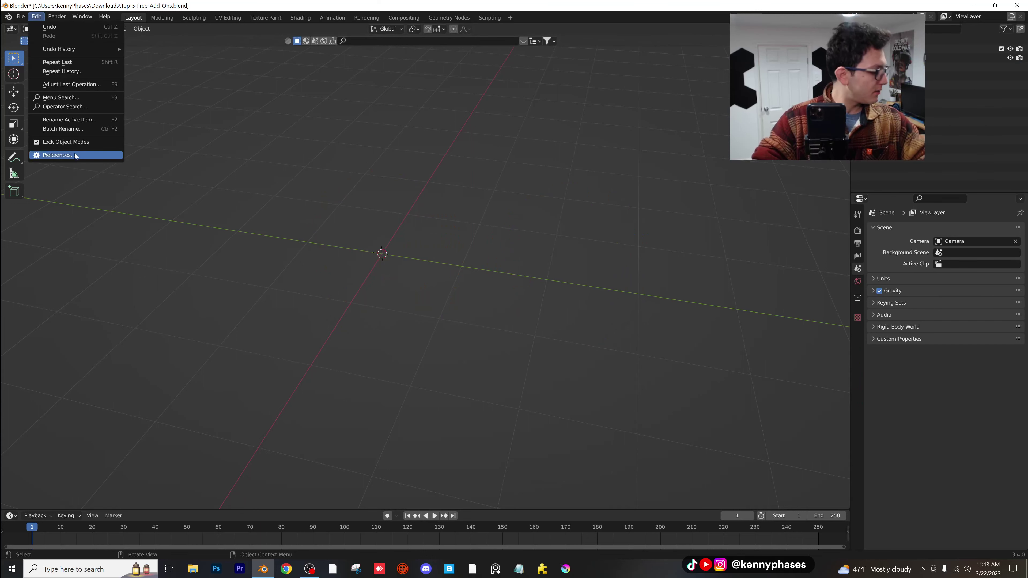
{"action": "left_click", "coordinate": [57, 155]}
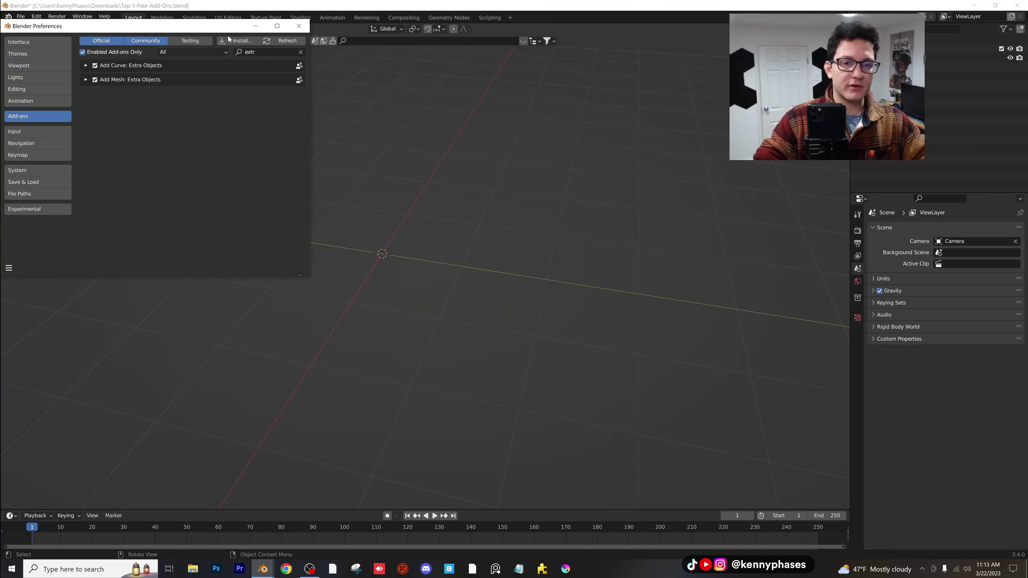
{"action": "type", "text": "cur"}
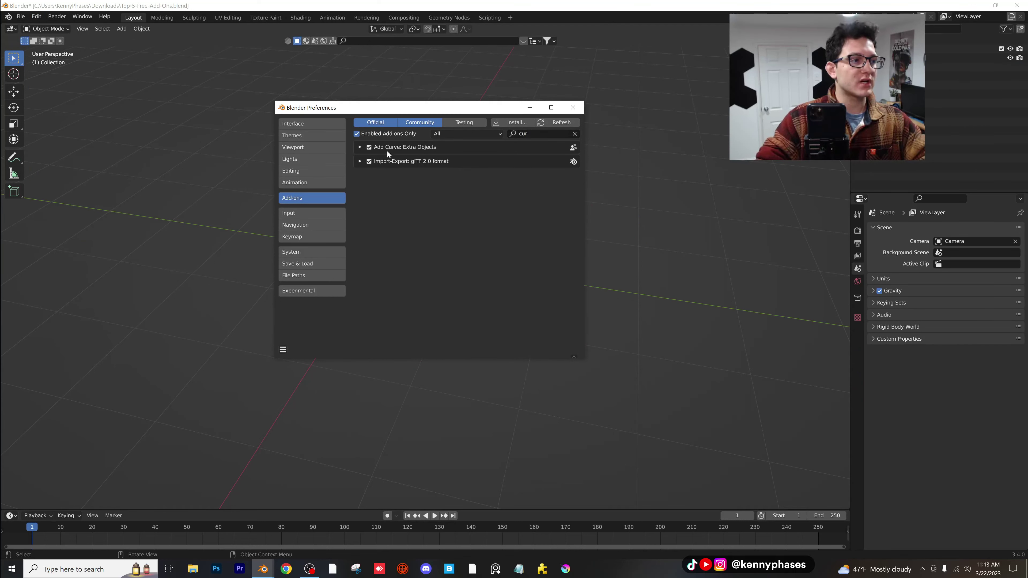
{"action": "left_click", "coordinate": [573, 107]}
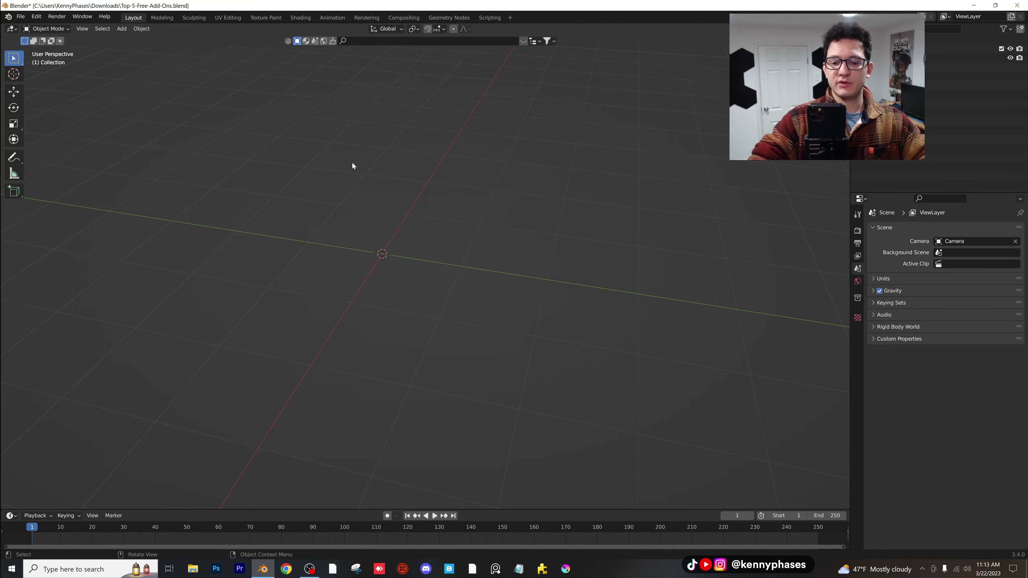
- Add an Archemedian curve spiral with a height of 0.78 and a radius growth of 0.06
{"action": "left_click", "coordinate": [122, 29]}
{"action": "mouse_move", "coordinate": [161, 48]}
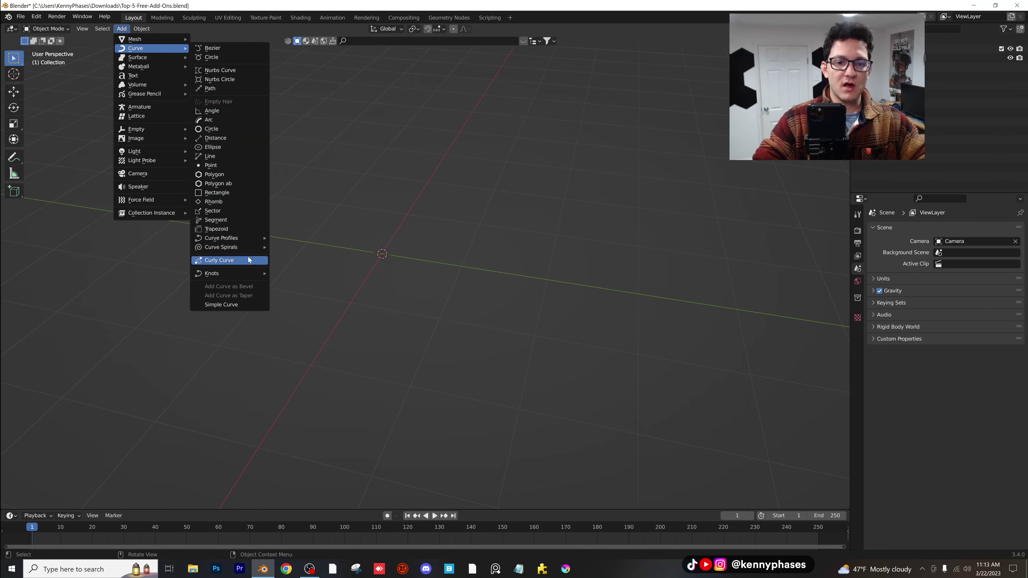
{"action": "mouse_move", "coordinate": [239, 248]}
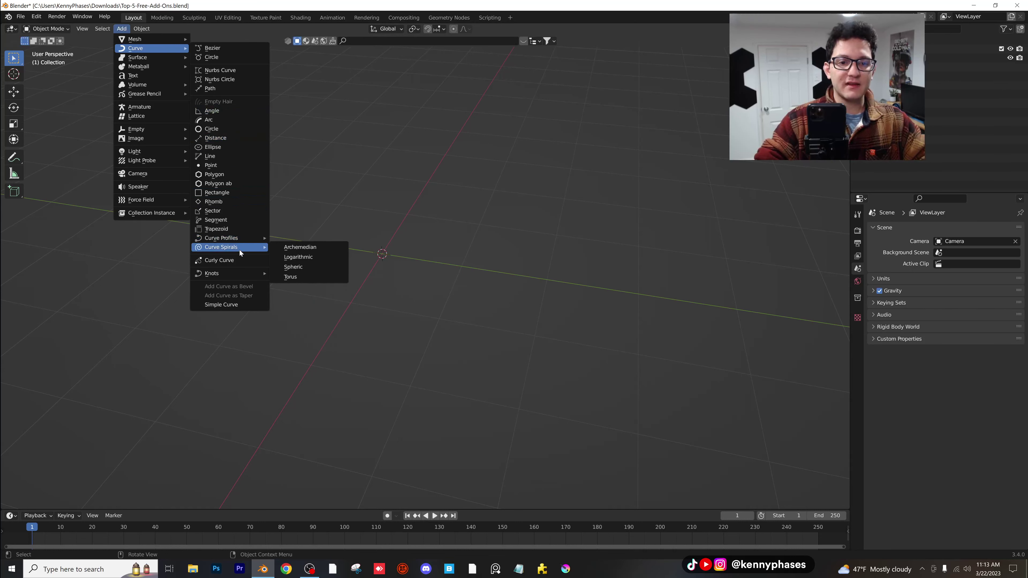
{"action": "left_click", "coordinate": [310, 248]}
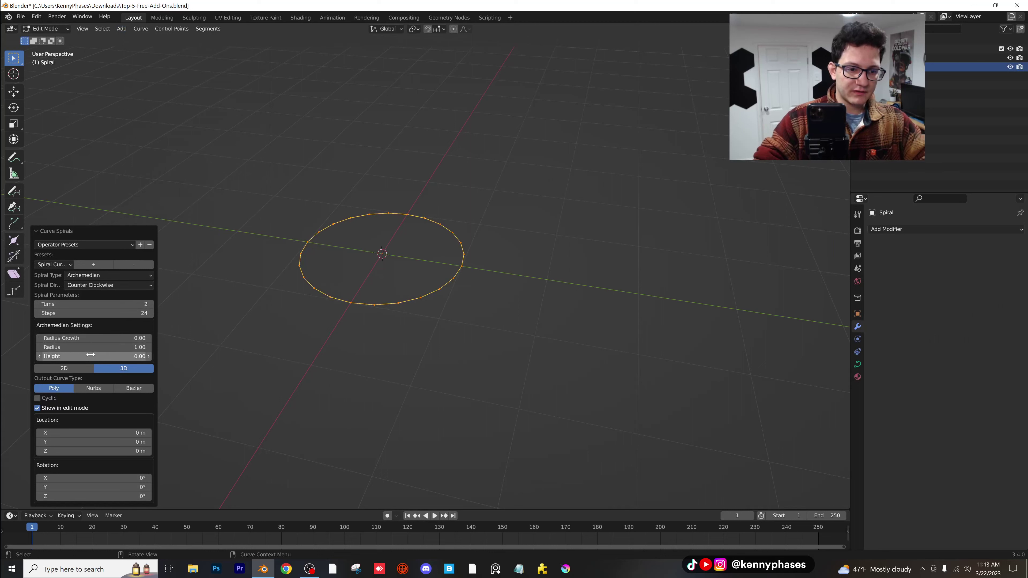
{"action": "left_click_drag", "start_coordinate": [93, 356], "coordinate": [611, 217]}
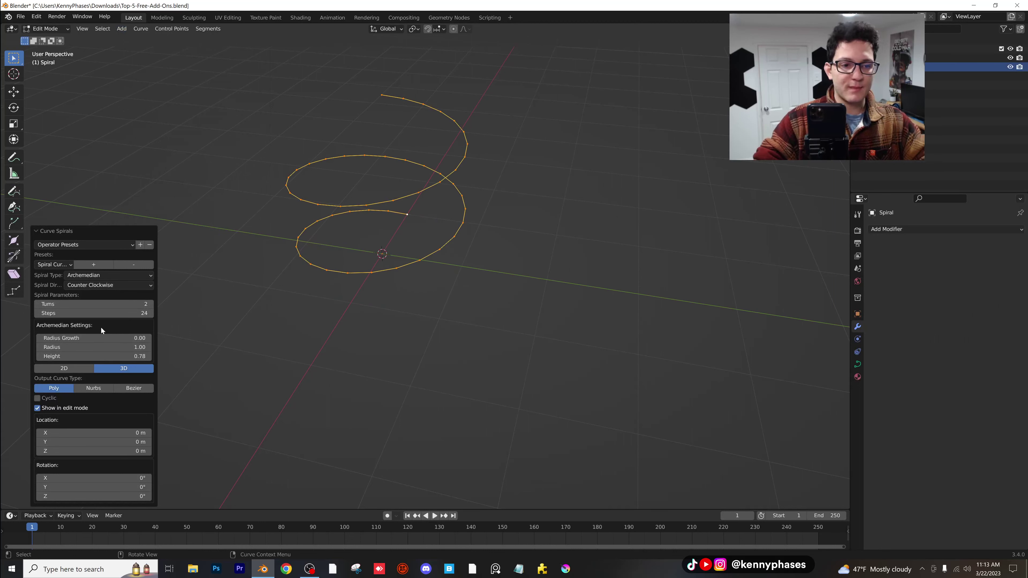
{"action": "left_click_drag", "start_coordinate": [95, 339], "coordinate": [614, 337]}
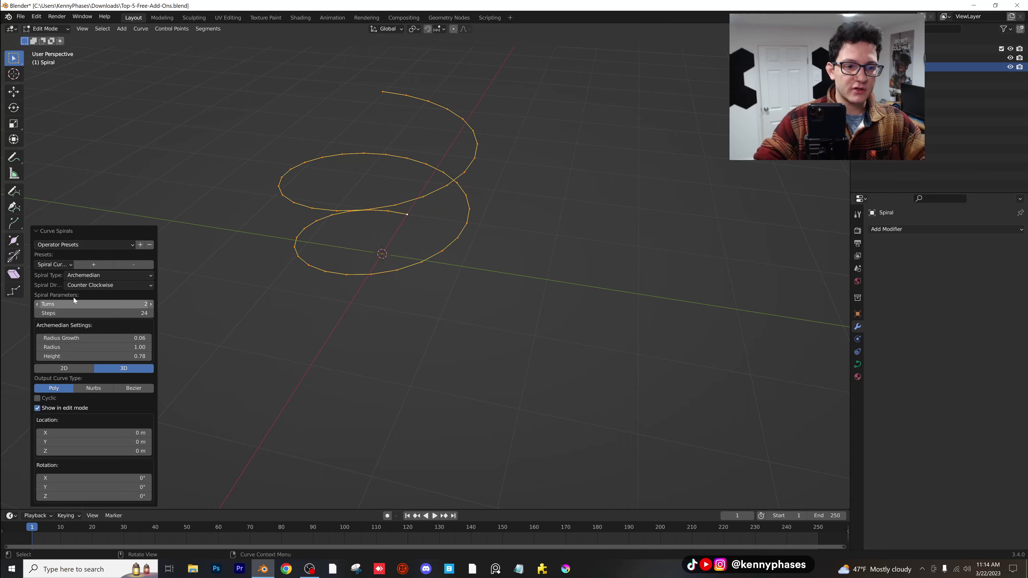
- Change the spiral type to Logarithmic and set 6 turns, 45 steps and an expansion force of 0.94
{"action": "left_click", "coordinate": [89, 275]}
{"action": "left_click", "coordinate": [97, 296]}
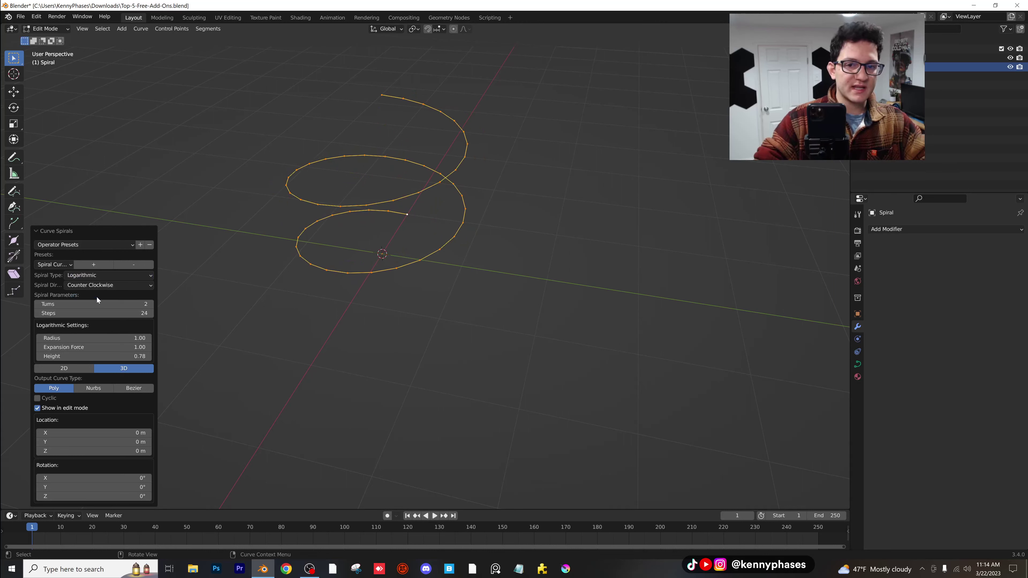
{"action": "left_click_drag", "start_coordinate": [62, 304], "coordinate": [598, 303]}
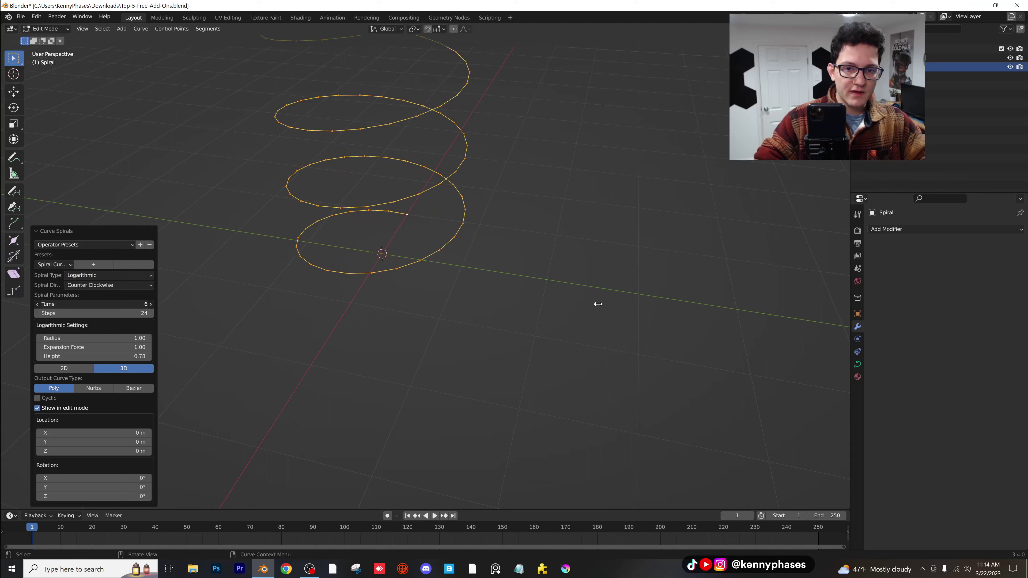
{"action": "scroll", "coordinate": [408, 214], "scroll_direction": "down", "scroll_amount": 5}
{"action": "middle_click_drag", "start_coordinate": [408, 213], "coordinate": [420, 326], "text": "shift"}
{"action": "scroll", "coordinate": [418, 330], "scroll_direction": "up", "scroll_amount": 2}
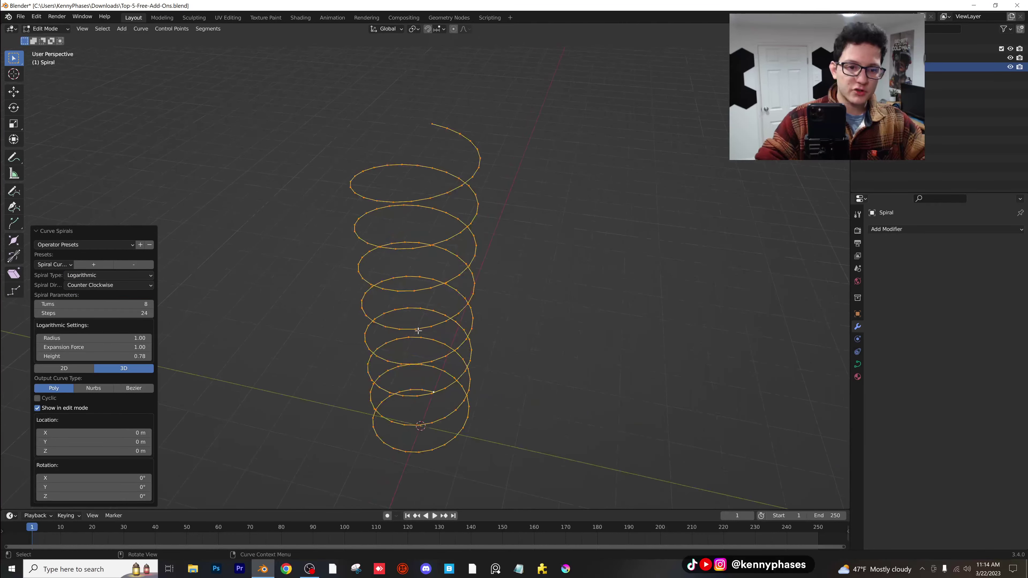
{"action": "left_click_drag", "start_coordinate": [103, 312], "coordinate": [599, 303]}
{"action": "left_click_drag", "start_coordinate": [80, 348], "coordinate": [596, 349]}
{"action": "middle_click_drag", "start_coordinate": [459, 306], "coordinate": [453, 266]}
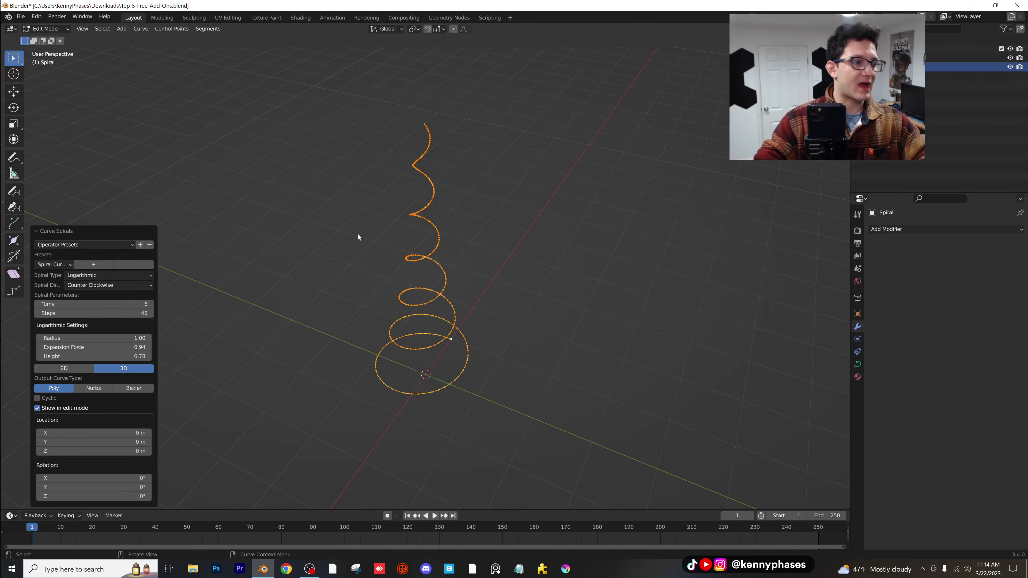
- Delete a block of vertices from the middle of the spiral, and delete the whole spiral object
{"action": "left_click_drag", "start_coordinate": [503, 186], "coordinate": [404, 326]}
{"action": "key", "text": "x"}
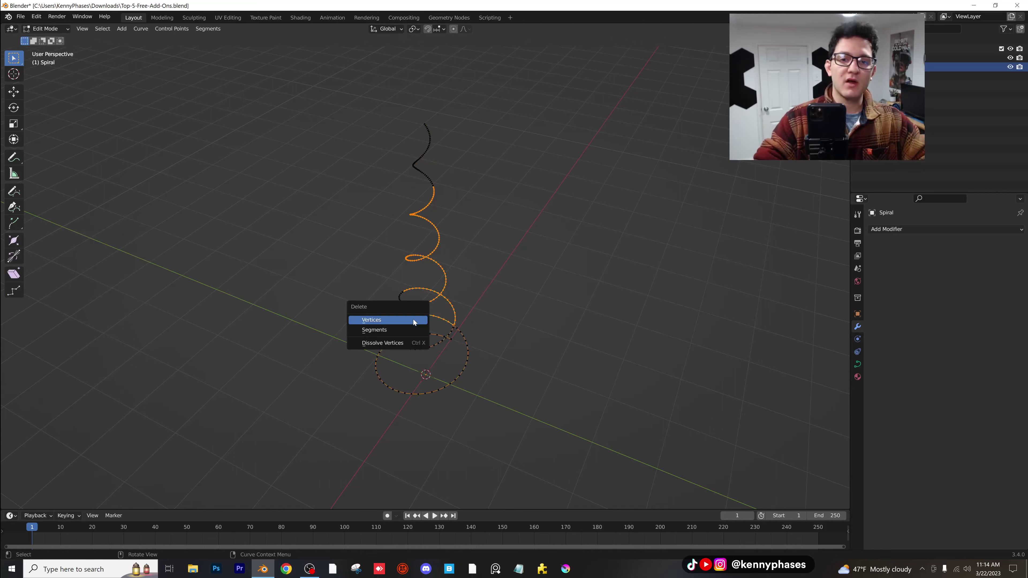
{"action": "left_click", "coordinate": [413, 320]}
{"action": "key", "text": "a"}
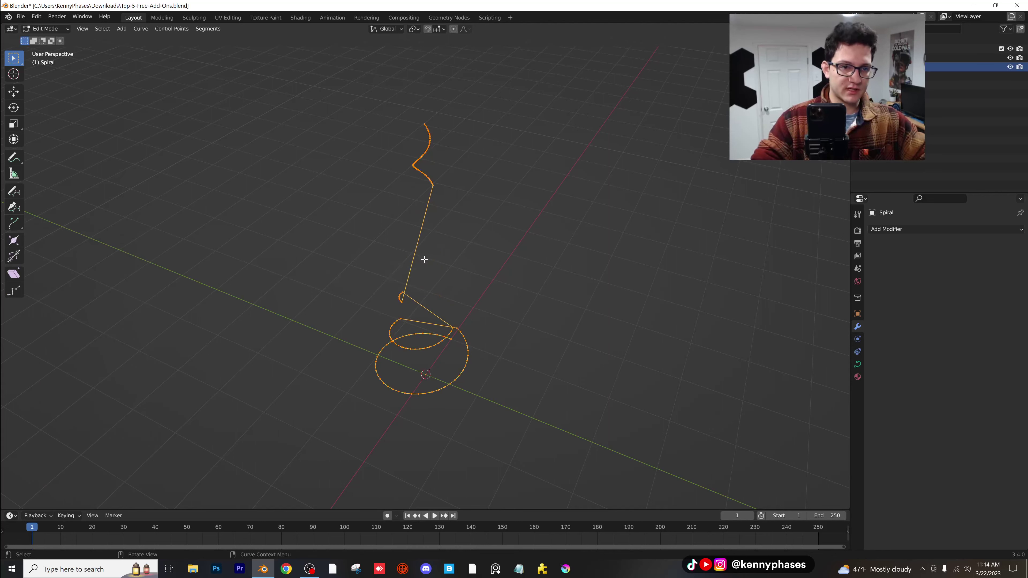
{"action": "key", "text": "Tab"}
{"action": "key", "text": "Delete"}
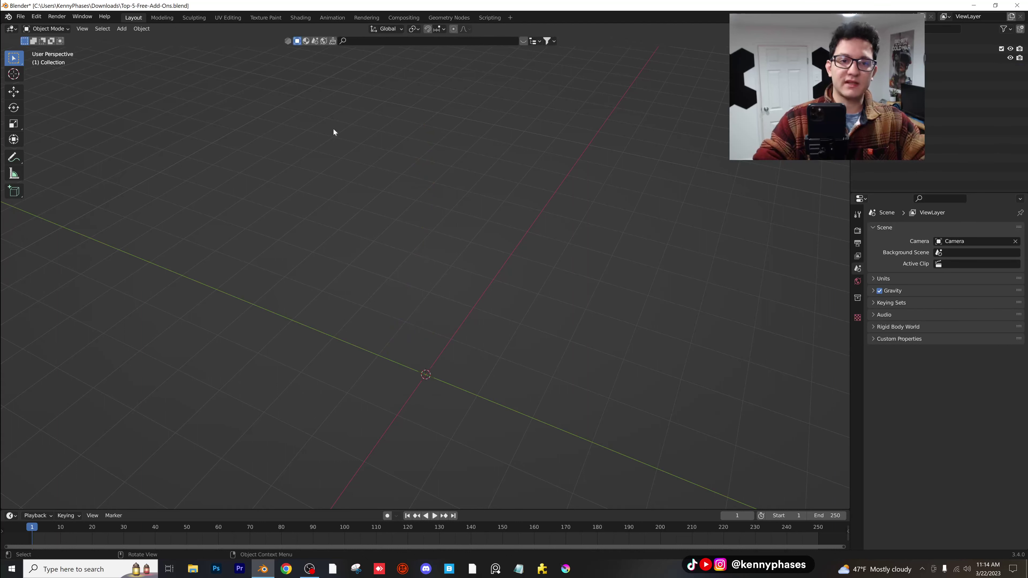
- Add a UV Sphere with 32 segments, 16 rings and a 1 m radius at the world origin
{"action": "left_click", "coordinate": [116, 29]}
{"action": "mouse_move", "coordinate": [130, 38]}
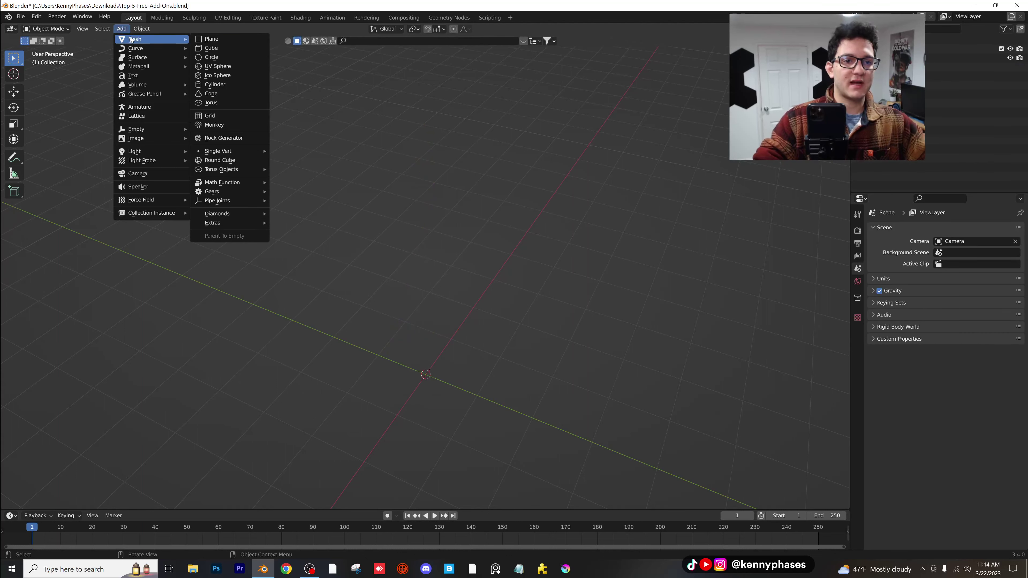
{"action": "left_click", "coordinate": [230, 68]}
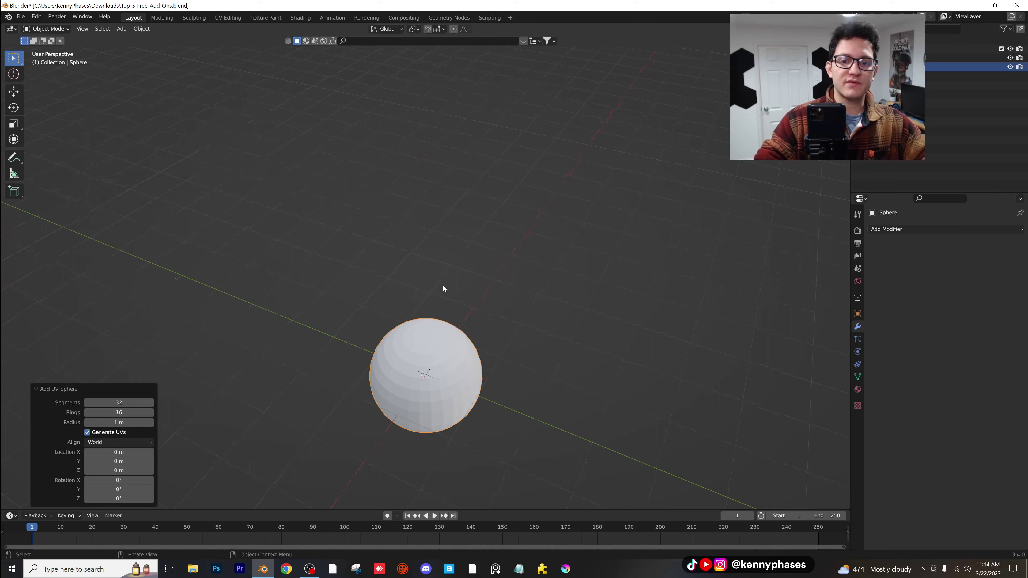
{"action": "middle_click_drag", "start_coordinate": [442, 284], "coordinate": [440, 137], "text": "shift"}
{"action": "scroll", "coordinate": [440, 136], "scroll_direction": "up", "scroll_amount": 3}
{"action": "middle_click_drag", "start_coordinate": [433, 202], "coordinate": [407, 228], "text": "shift"}
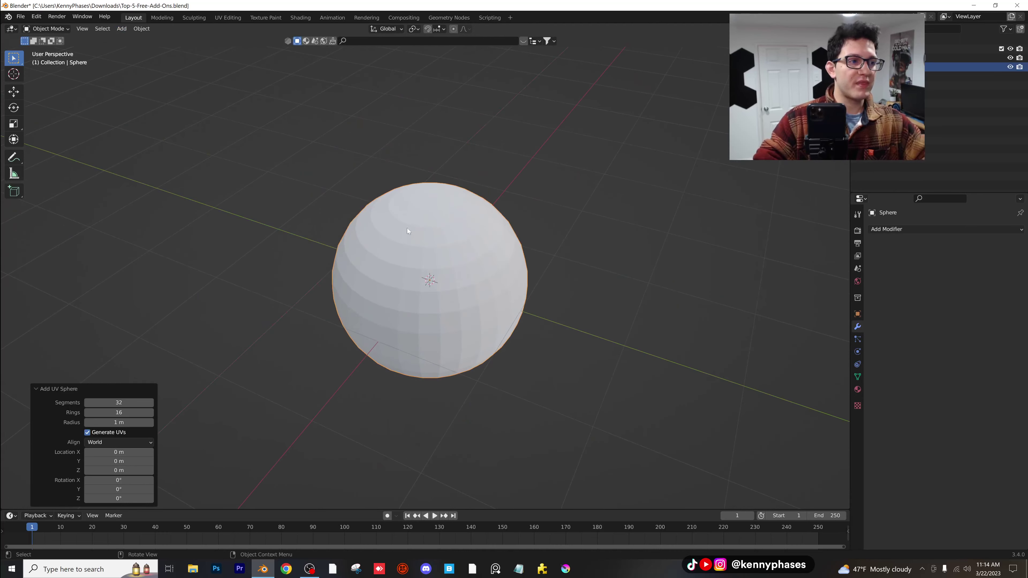
- Search the enabled add-ons in the preferences for "cell" and close the preferences after viewing Object: Cell Fracture
{"action": "left_click", "coordinate": [38, 17]}
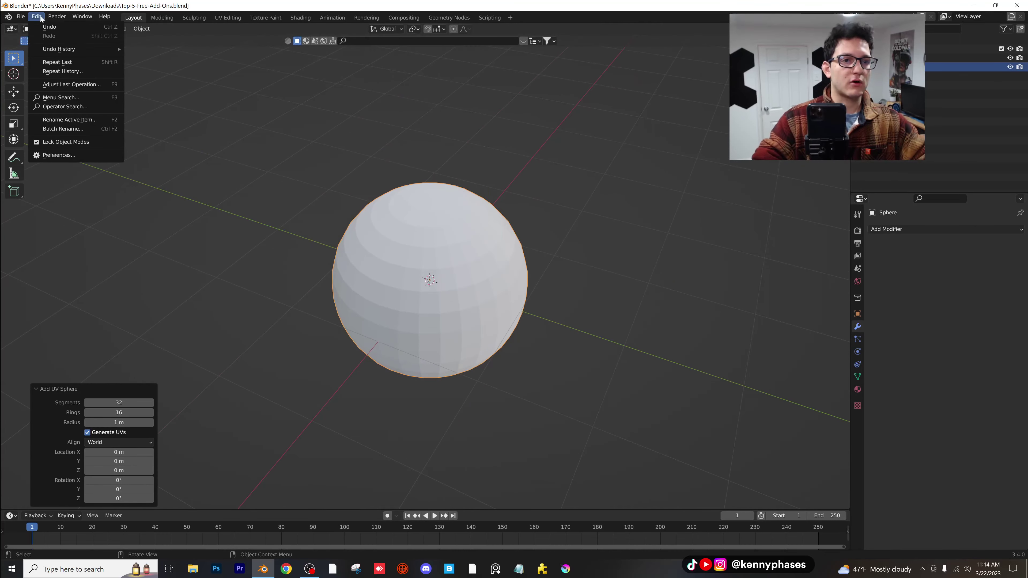
{"action": "left_click", "coordinate": [101, 154]}
{"action": "left_click", "coordinate": [267, 48]}
{"action": "type", "text": "cell"}
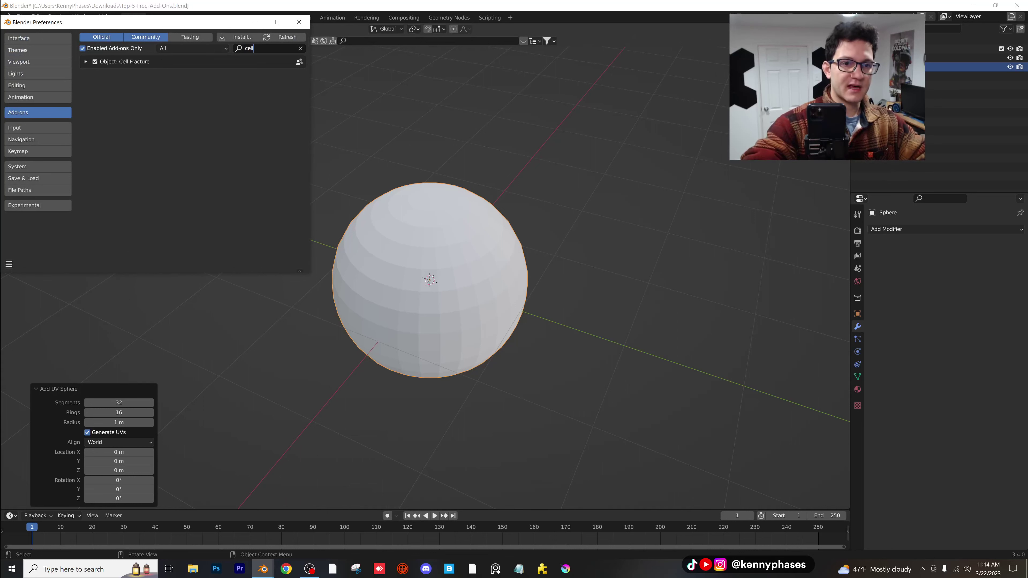
{"action": "left_click_drag", "start_coordinate": [188, 25], "coordinate": [457, 135]}
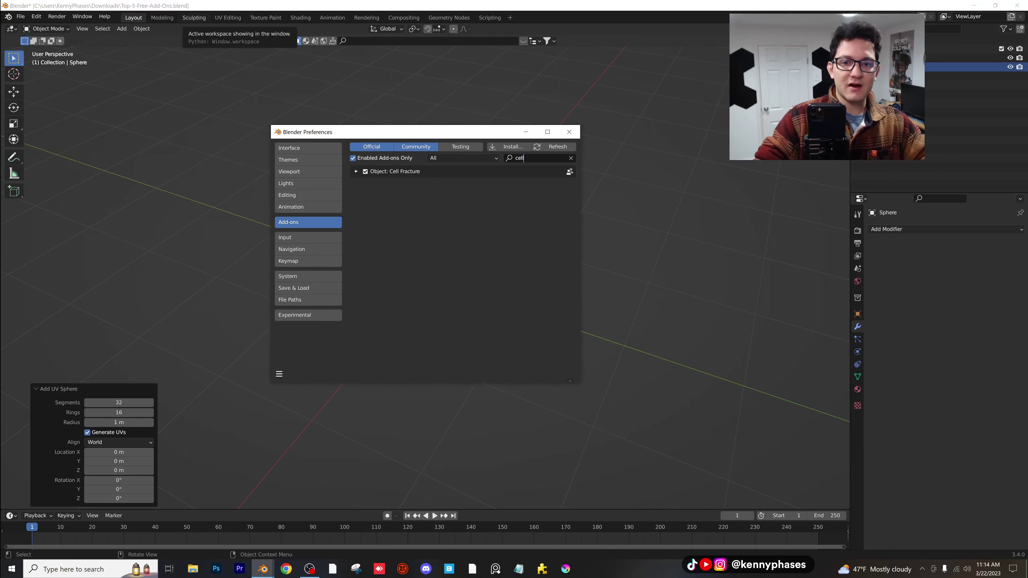
{"action": "left_click", "coordinate": [570, 131]}
- Apply Cell Fracture to the sphere using Own Particles as point source and a source limit of 100
{"action": "left_click", "coordinate": [142, 28]}
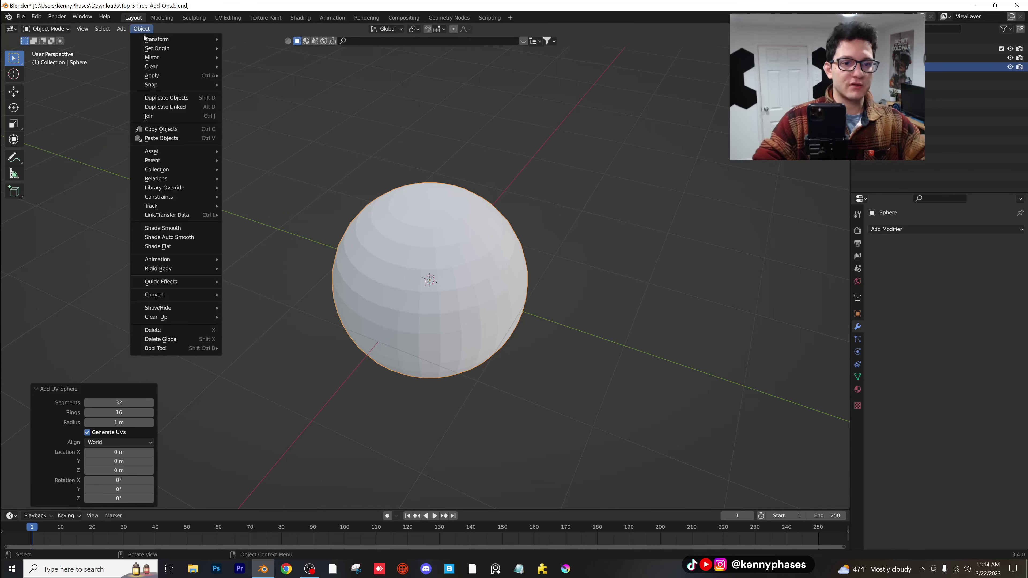
{"action": "mouse_move", "coordinate": [204, 284]}
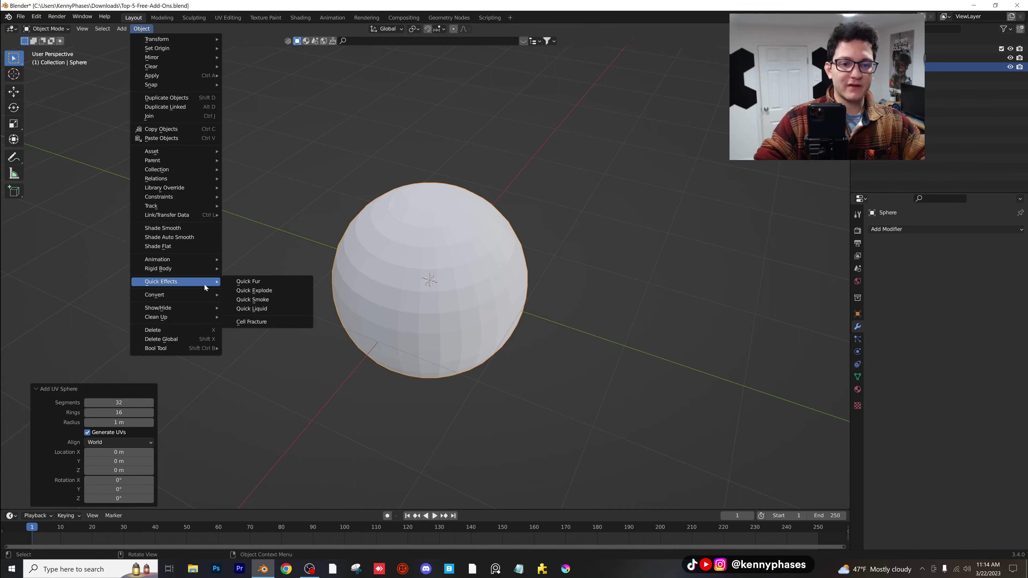
{"action": "left_click", "coordinate": [264, 322]}
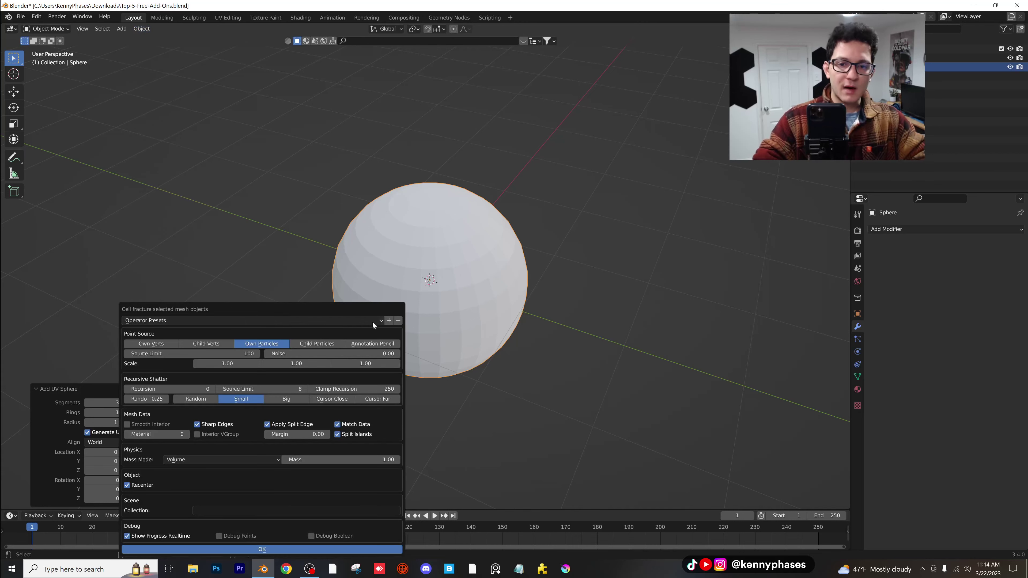
{"action": "left_click_drag", "start_coordinate": [267, 312], "coordinate": [203, 203]}
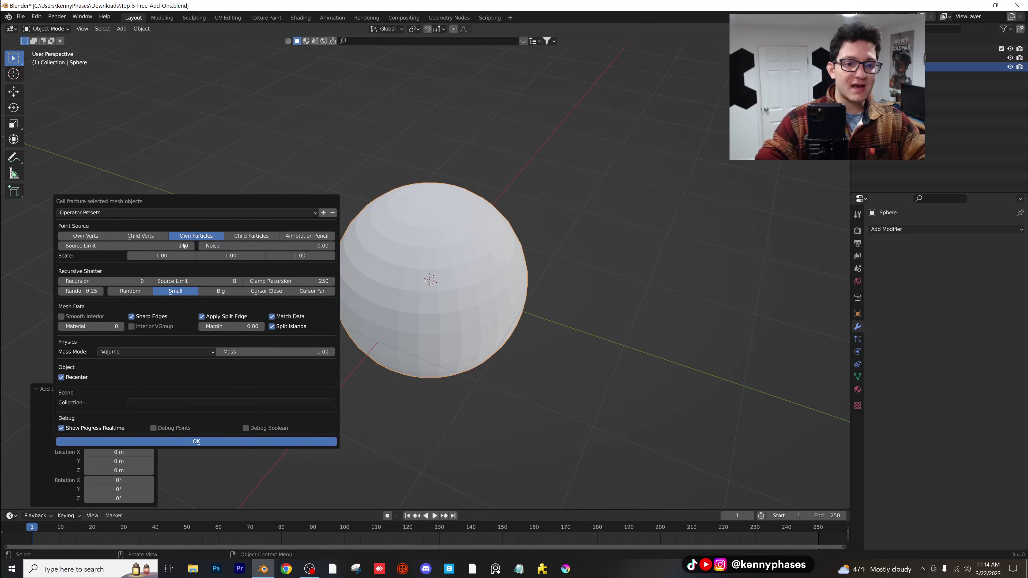
{"action": "left_click", "coordinate": [182, 442]}
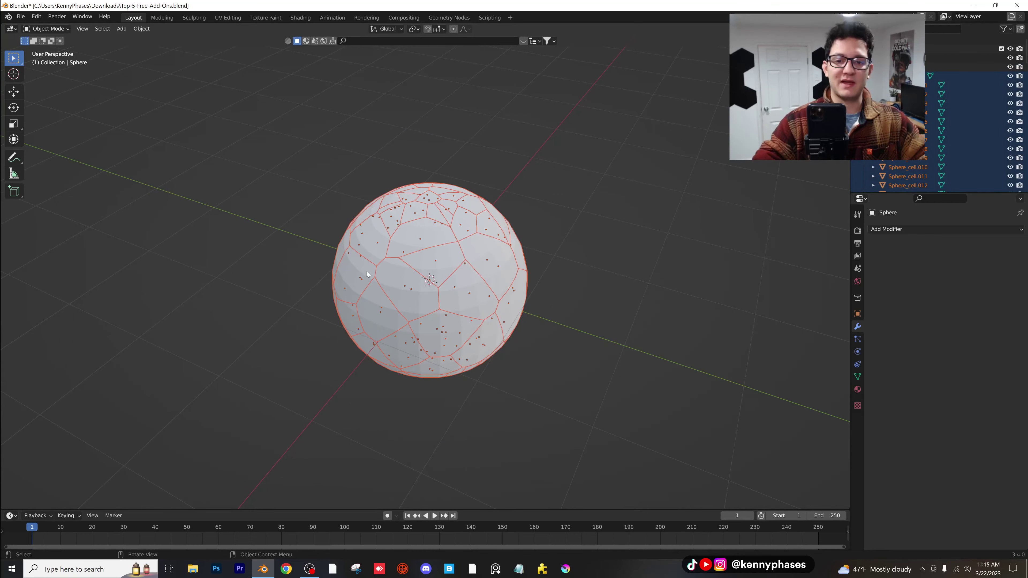
- Hide the original unfractured sphere and deselect all of its fractured cells
{"action": "middle_click_drag", "start_coordinate": [408, 268], "coordinate": [340, 261]}
{"action": "scroll", "coordinate": [366, 252], "scroll_direction": "up", "scroll_amount": 1}
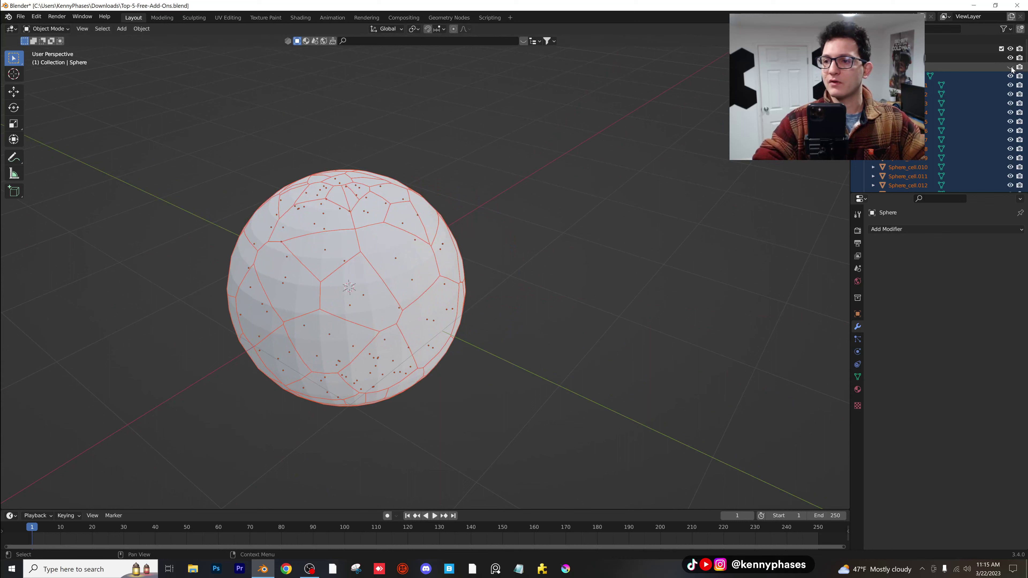
{"action": "left_click", "coordinate": [476, 207]}
- Pull one fractured cell out of the sphere's upper side and undo the move
{"action": "left_click", "coordinate": [402, 252]}
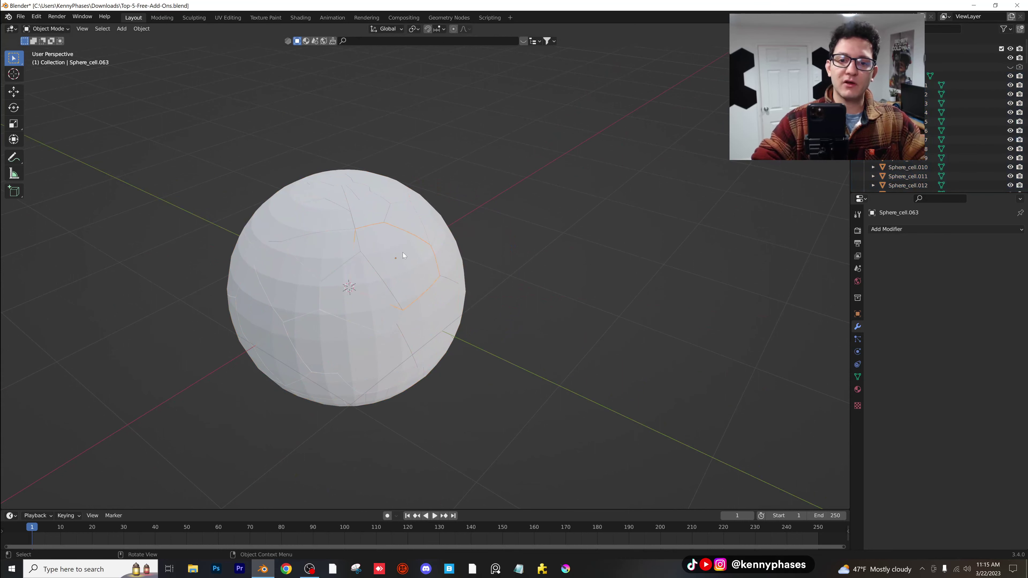
{"action": "key", "text": "g"}
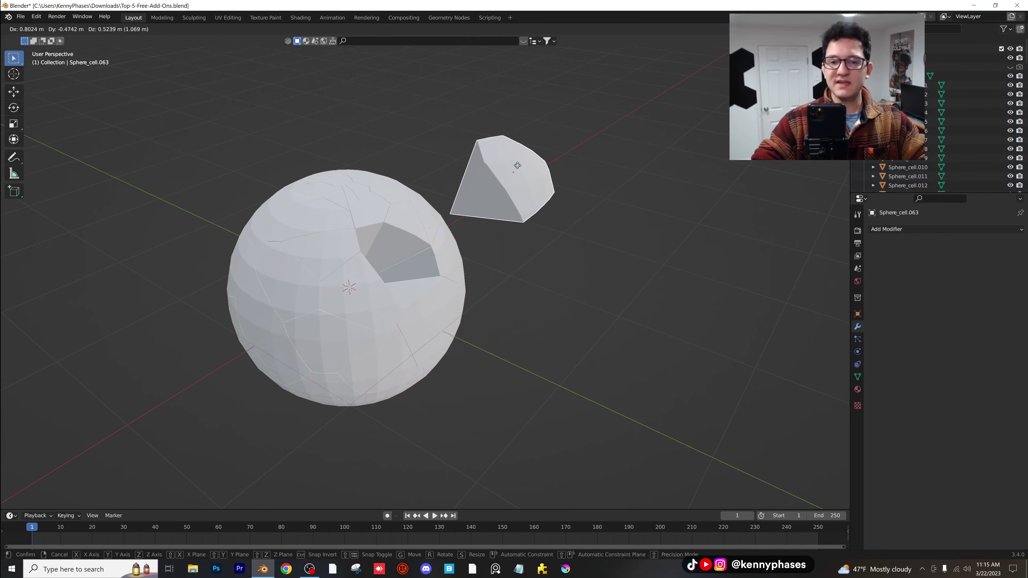
{"action": "left_click", "coordinate": [503, 159]}
{"action": "key", "text": "ctrl+z"}
- Select all cells, set the transform pivot point to Individual Origins and scale the cells down to open gaps between them
{"action": "middle_click_drag", "start_coordinate": [503, 160], "coordinate": [434, 206]}
{"action": "key", "text": "a"}
{"action": "scroll", "coordinate": [433, 168], "scroll_direction": "up", "scroll_amount": 2}
{"action": "scroll", "coordinate": [442, 175], "scroll_direction": "down", "scroll_amount": 1}
{"action": "scroll", "coordinate": [465, 205], "scroll_direction": "up", "scroll_amount": 2}
{"action": "left_click", "coordinate": [416, 28]}
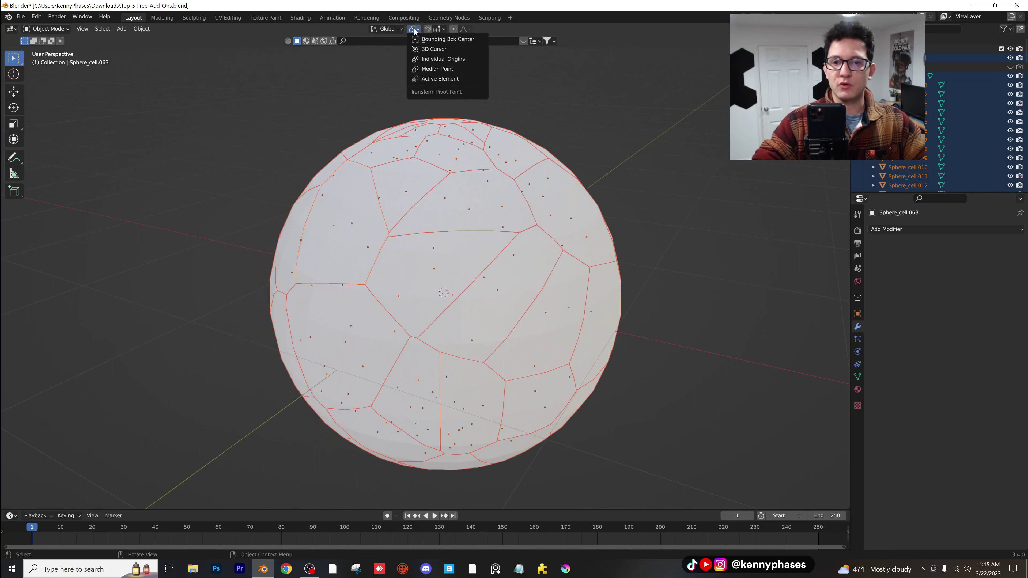
{"action": "left_click", "coordinate": [442, 59]}
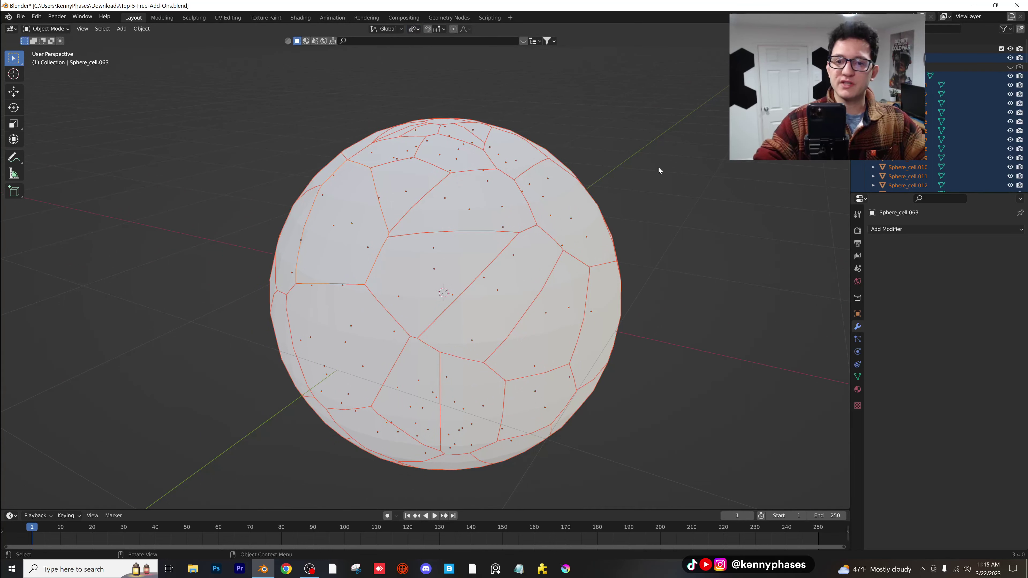
{"action": "key", "text": "s"}
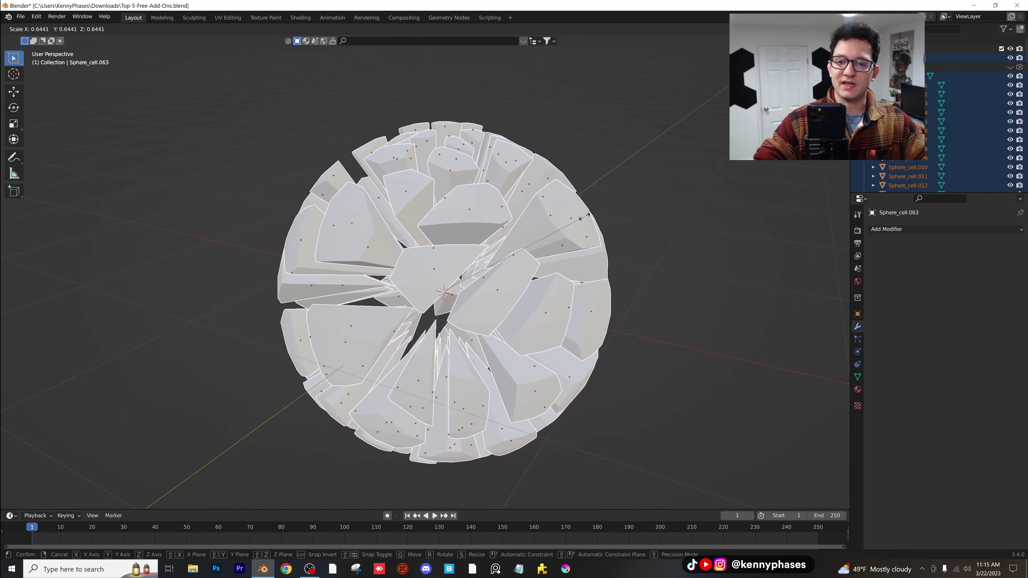
{"action": "left_click", "coordinate": [566, 228]}
- Deselect all cells and move a single cell outward from the upper side of the shattered sphere
{"action": "middle_click_drag", "start_coordinate": [566, 228], "coordinate": [504, 209]}
{"action": "left_click", "coordinate": [606, 164]}
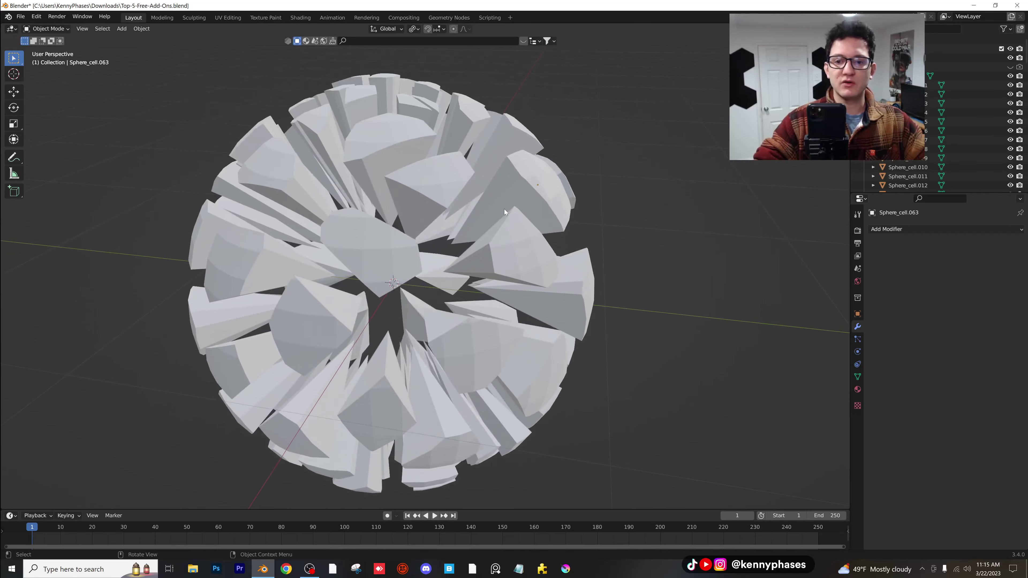
{"action": "left_click", "coordinate": [499, 206]}
{"action": "key", "text": "g"}
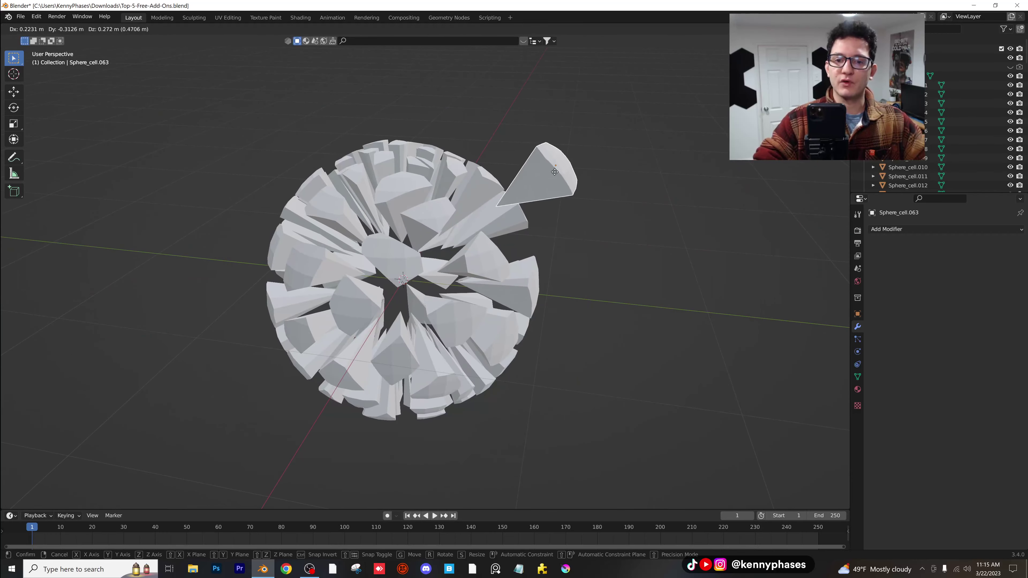
{"action": "left_click", "coordinate": [557, 153]}
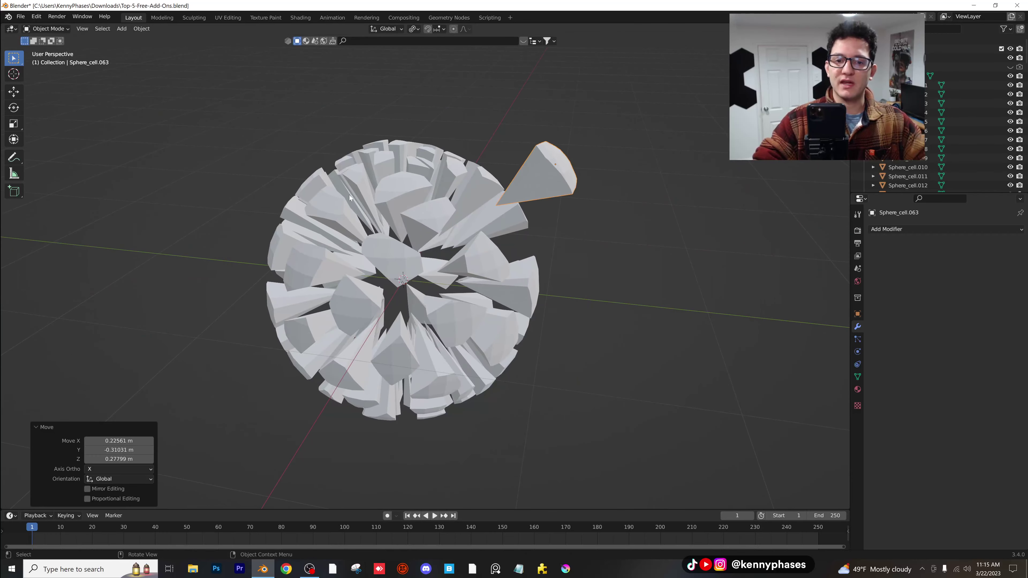
- Move two more cells outward on the opposite upper side of the shattered sphere
{"action": "left_click", "coordinate": [332, 209]}
{"action": "key", "text": "g"}
{"action": "left_click", "coordinate": [300, 191]}
{"action": "middle_click_drag", "start_coordinate": [299, 191], "coordinate": [354, 193]}
{"action": "left_click", "coordinate": [297, 214]}
{"action": "key", "text": "g"}
{"action": "left_click", "coordinate": [294, 203]}
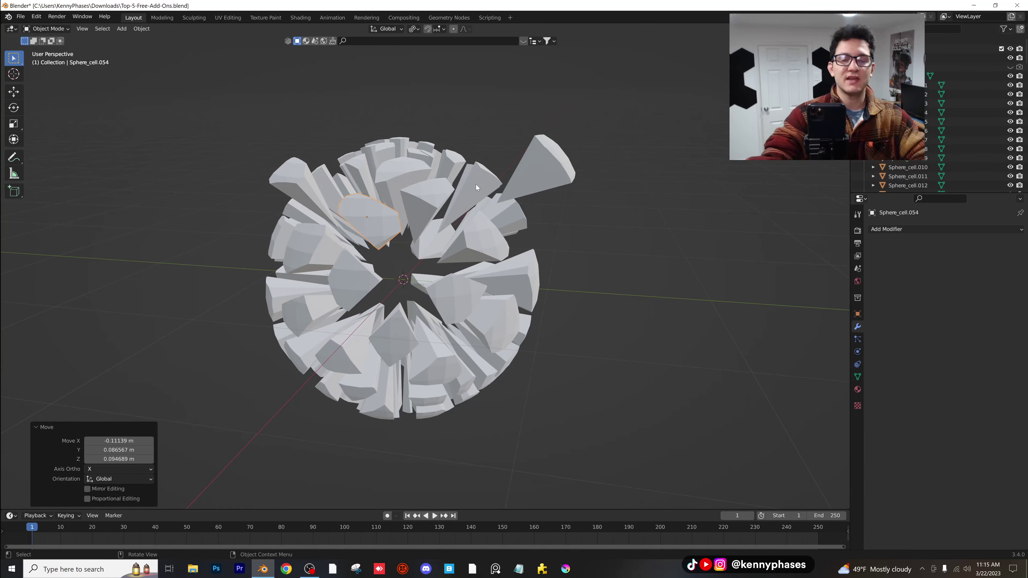